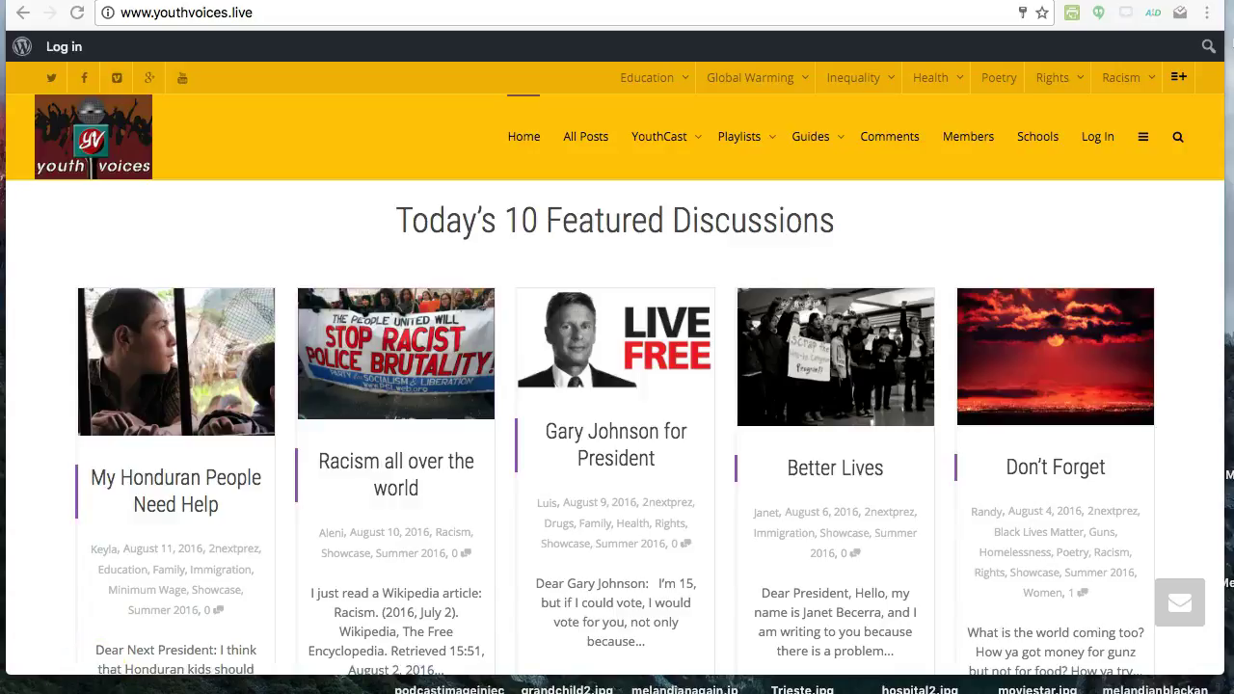
Look around the Youth Voices homepage before signing in
click(630, 231)
scroll(229, 445, down, 15)
scroll(231, 460, down, 20)
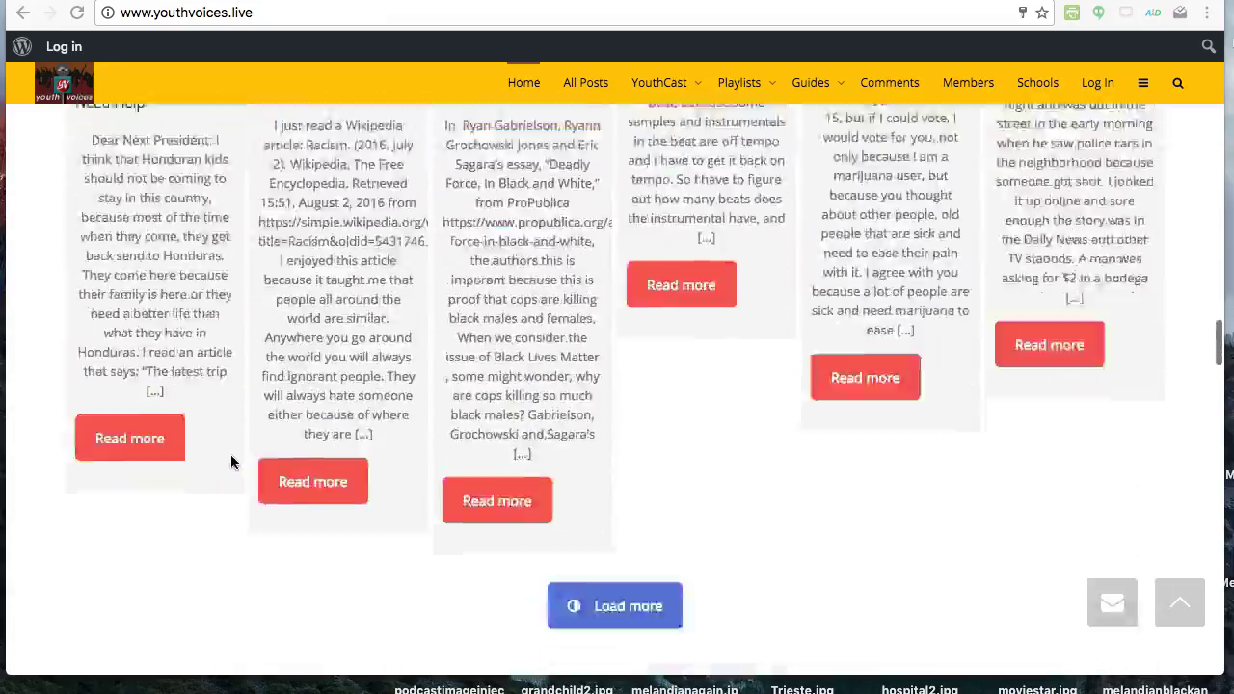
scroll(231, 454, down, 7)
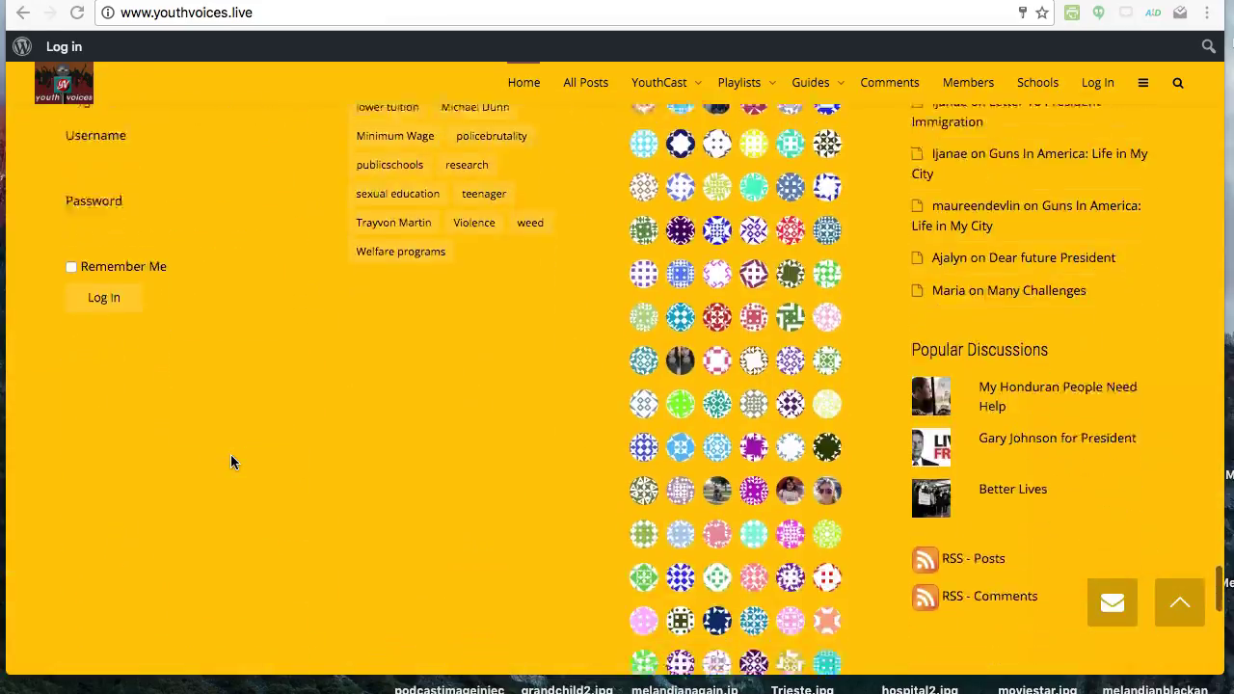
click(246, 374)
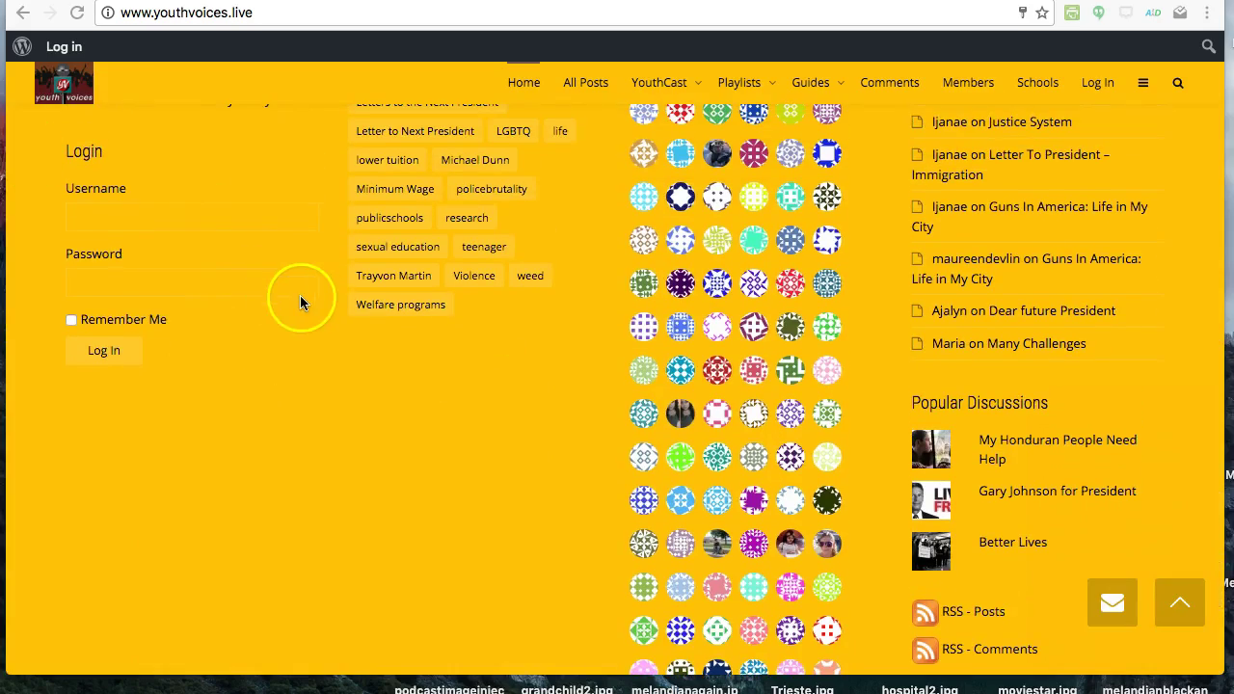
scroll(300, 302, up, 20)
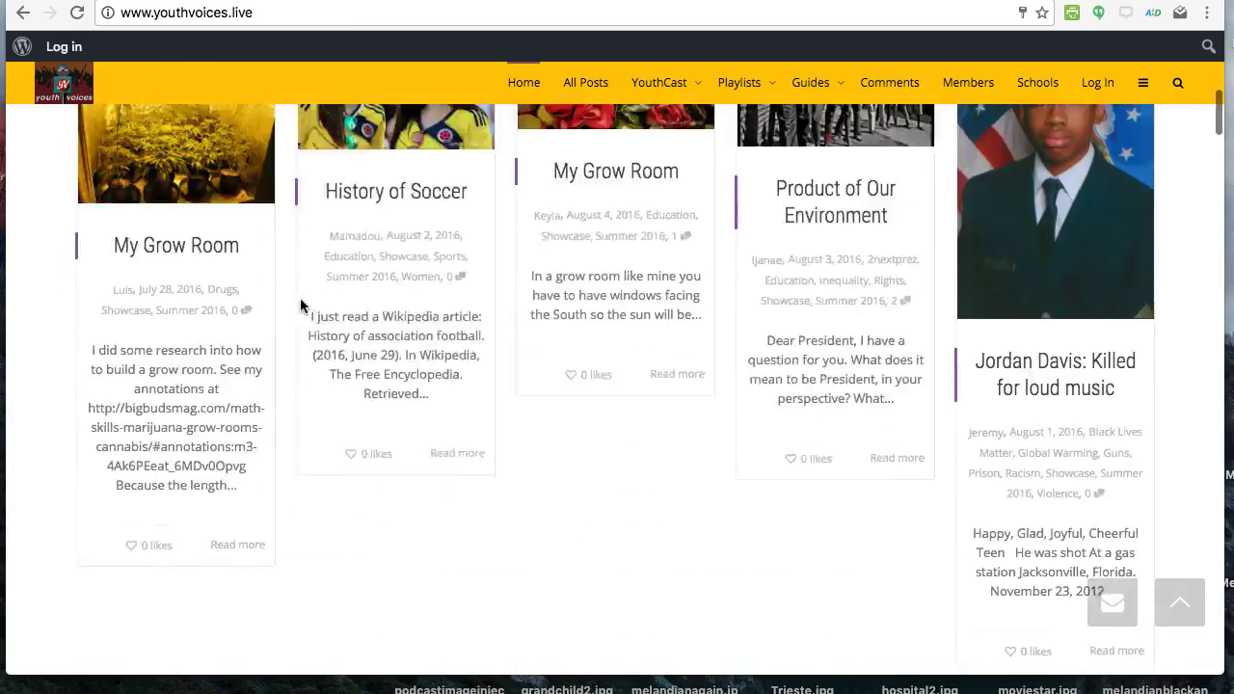
scroll(300, 305, up, 10)
click(237, 218)
click(105, 87)
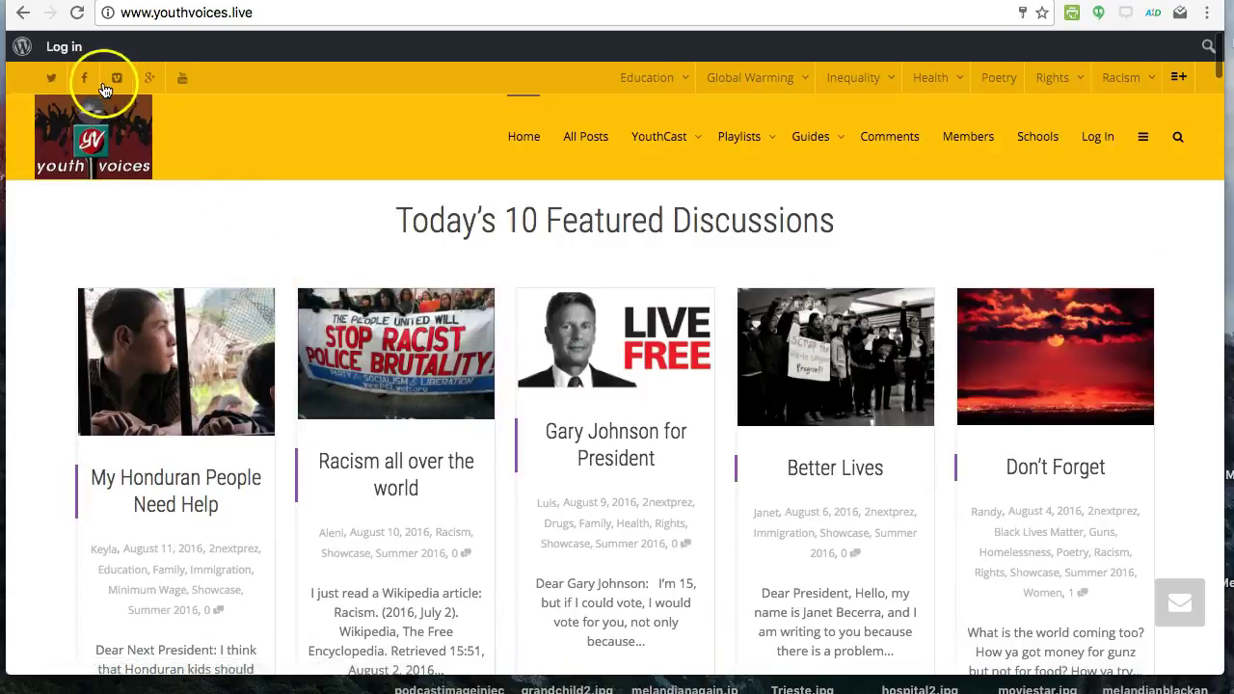
Log in with the student username instead of the prefilled account
click(1099, 138)
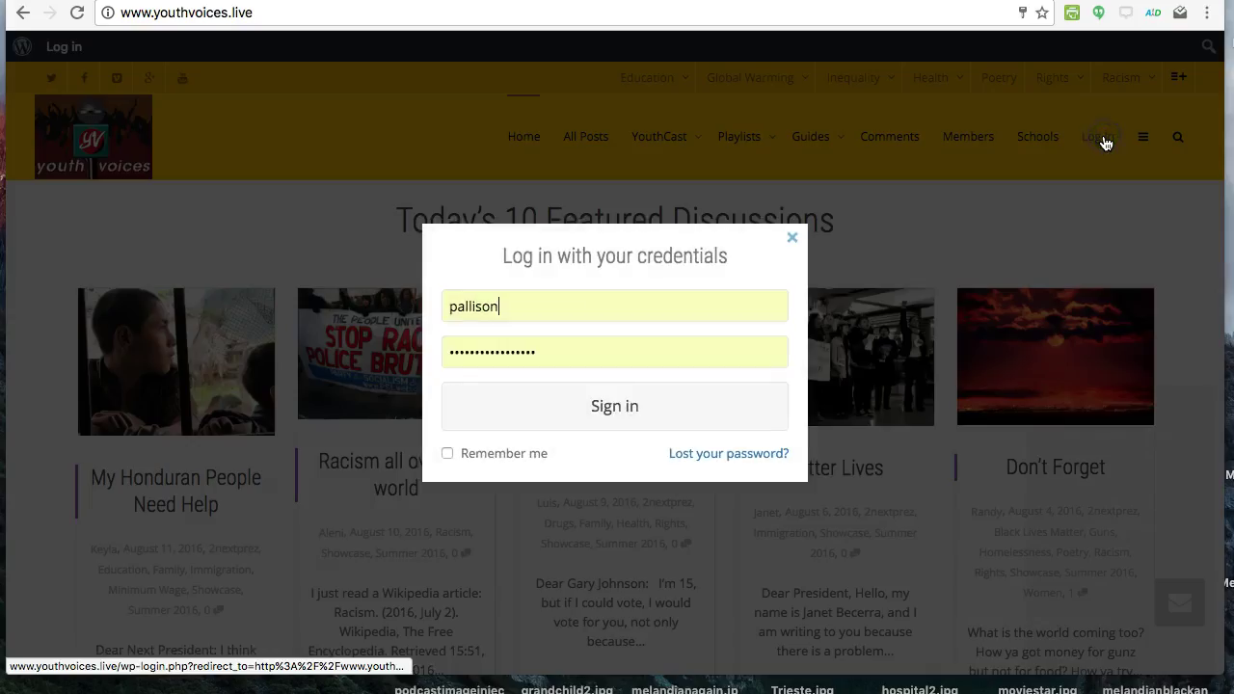
key(BackSpace)
key(BackSpace)
key(BackSpace)
key(BackSpace)
key(BackSpace)
key(BackSpace)
key(BackSpace)
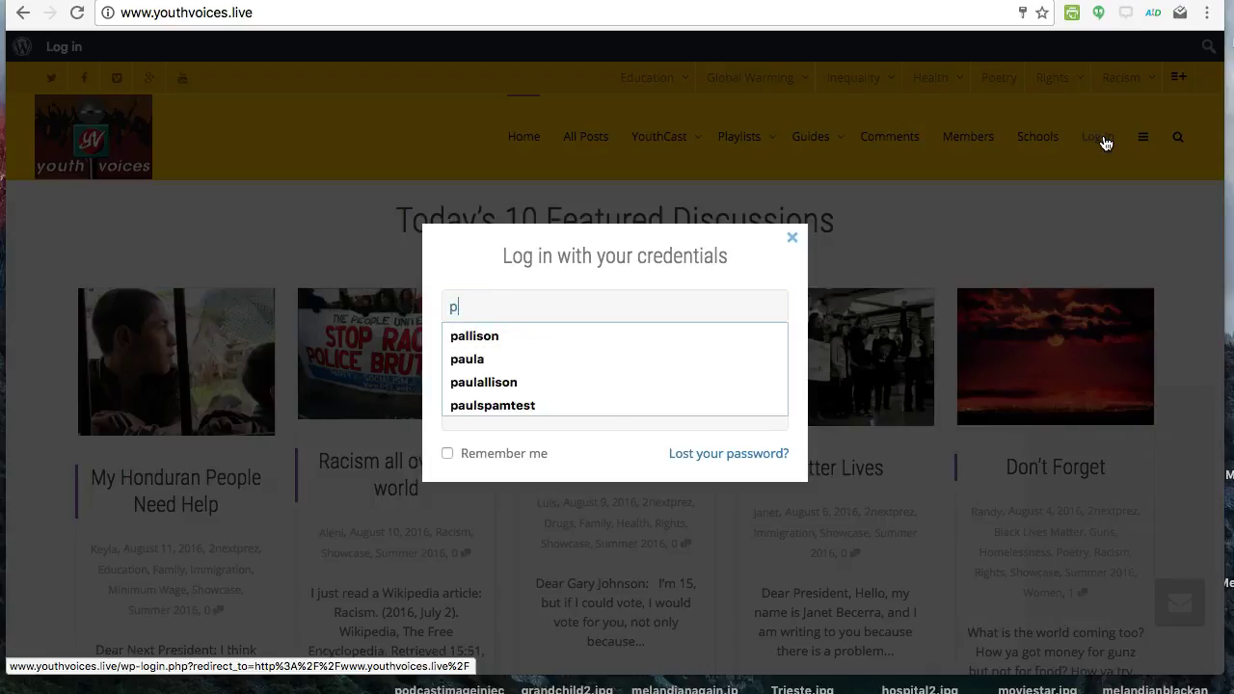
text(aul)
key(BackSpace)
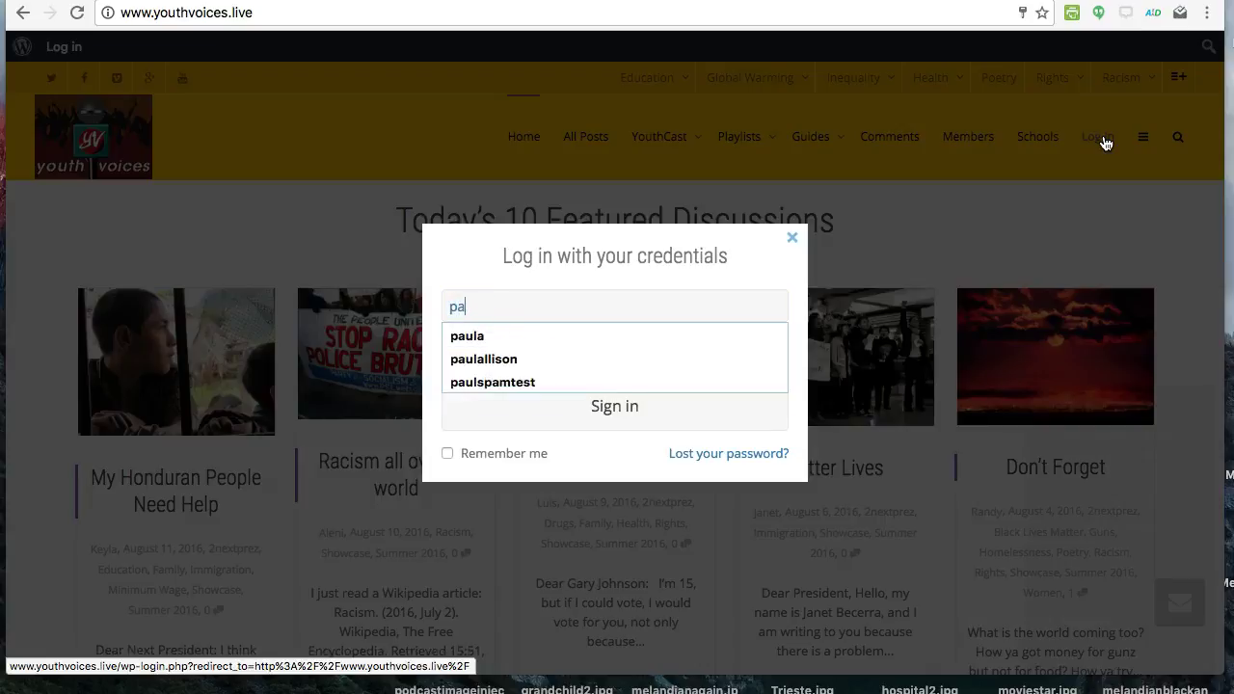
text(ula)
key(Return)
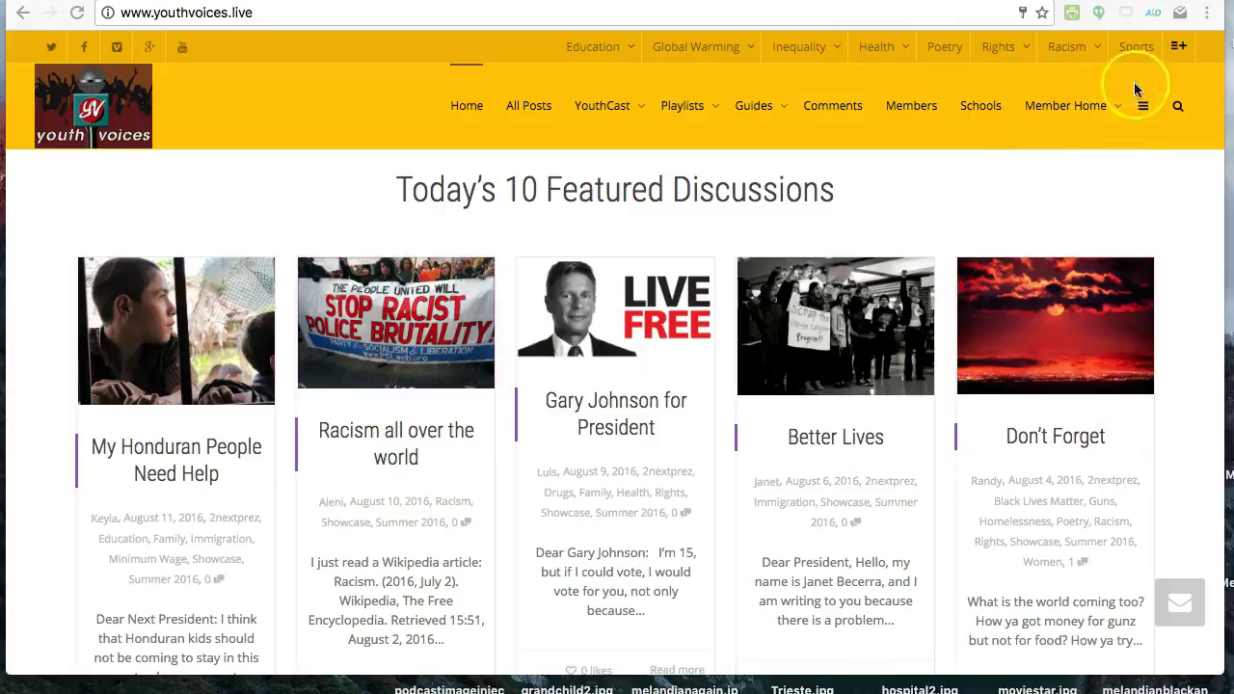
Choose Create Discussion from the Member Home menu to open a new post editor
click(1059, 114)
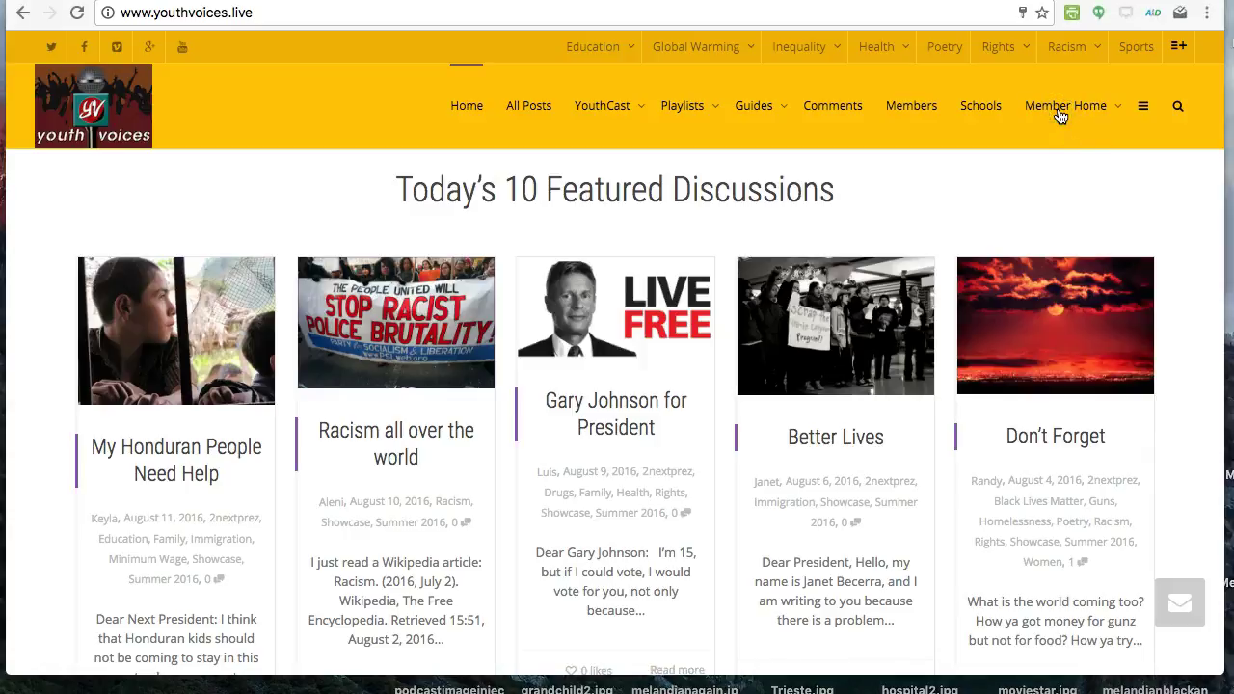
click(1060, 183)
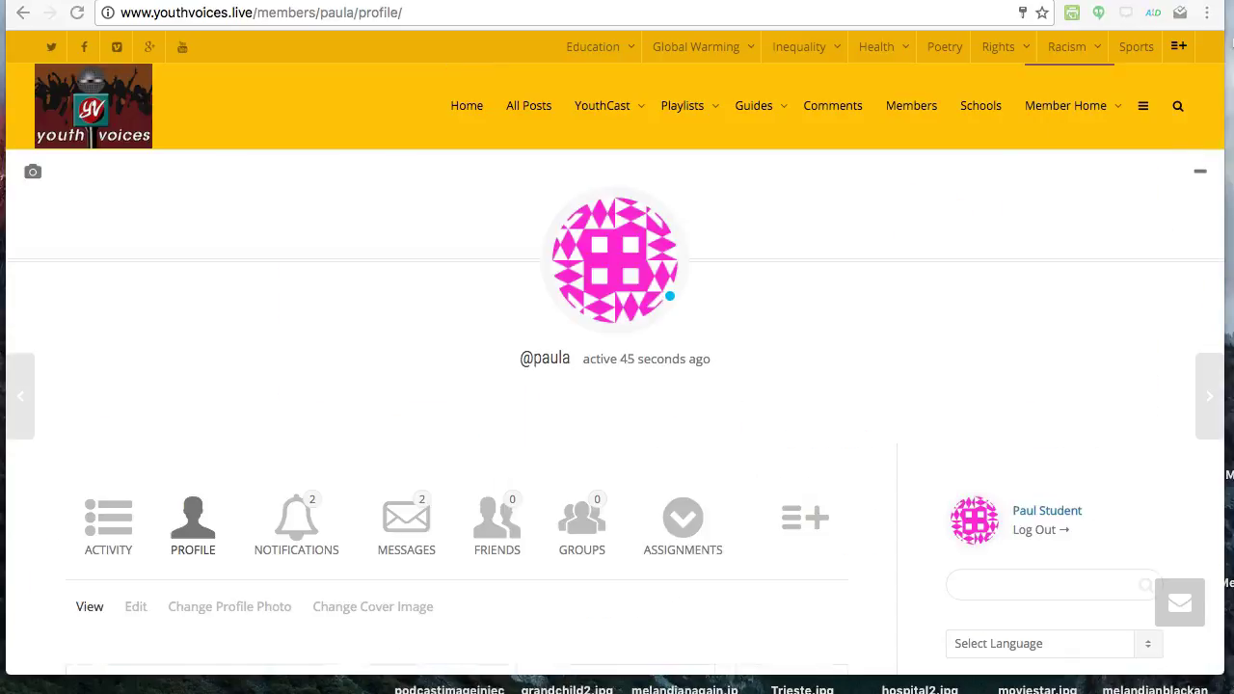
click(1065, 108)
click(1063, 144)
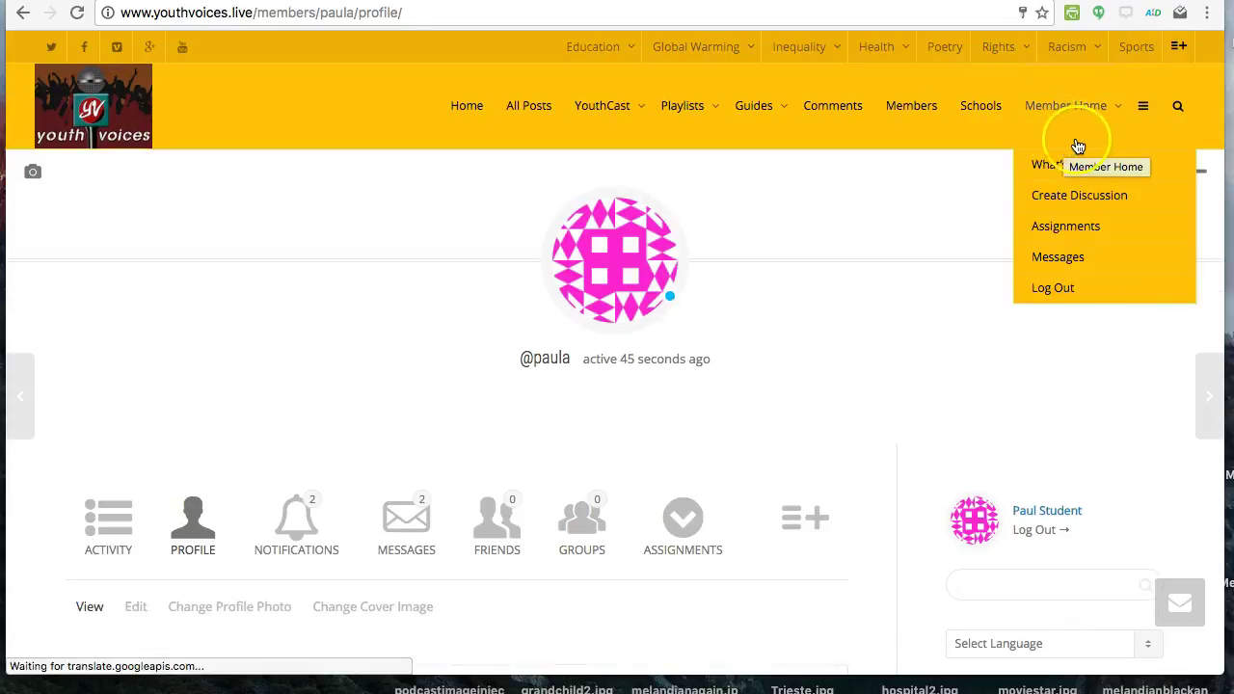
click(1055, 197)
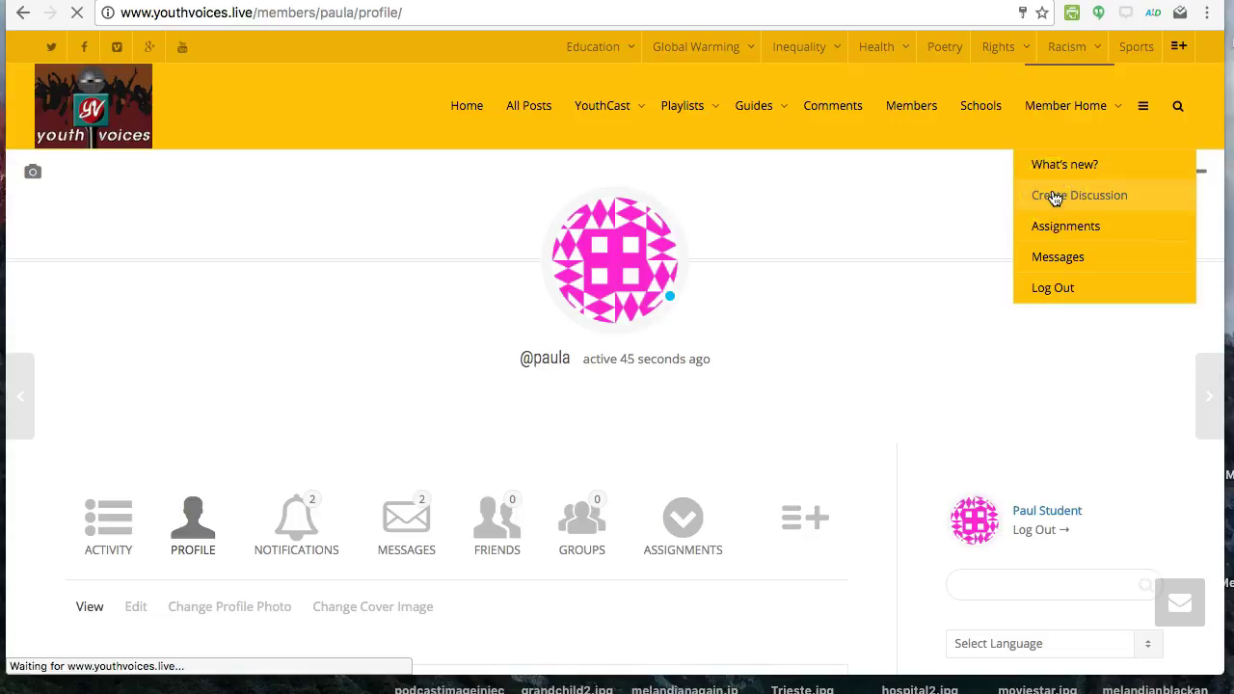
click(1056, 198)
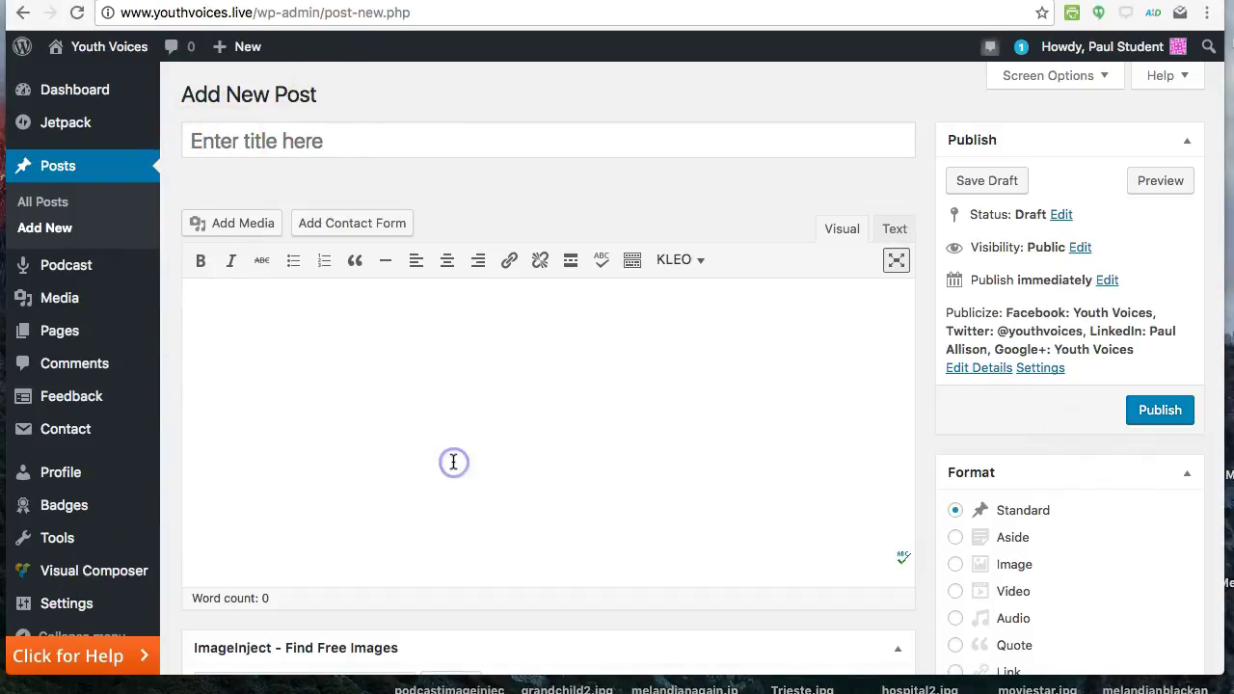
Look over the empty Add New Post page and the panels below the editor
scroll(454, 463, down, 5)
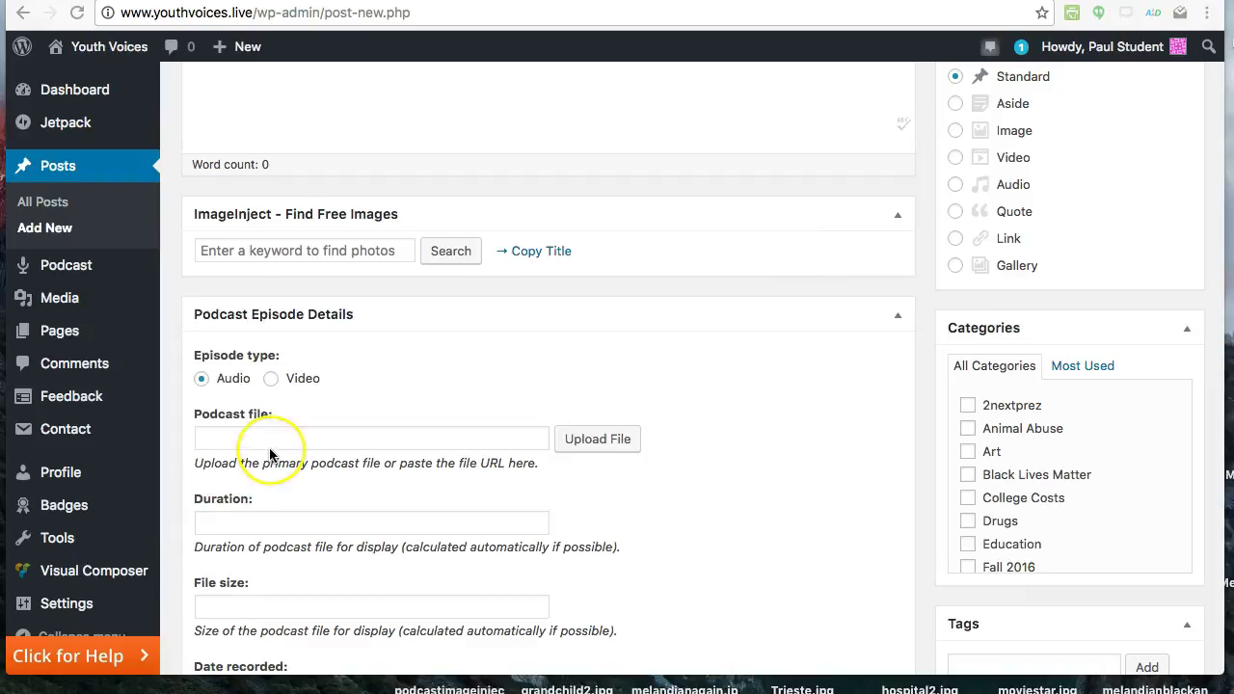
scroll(270, 453, up, 5)
scroll(269, 455, down, 5)
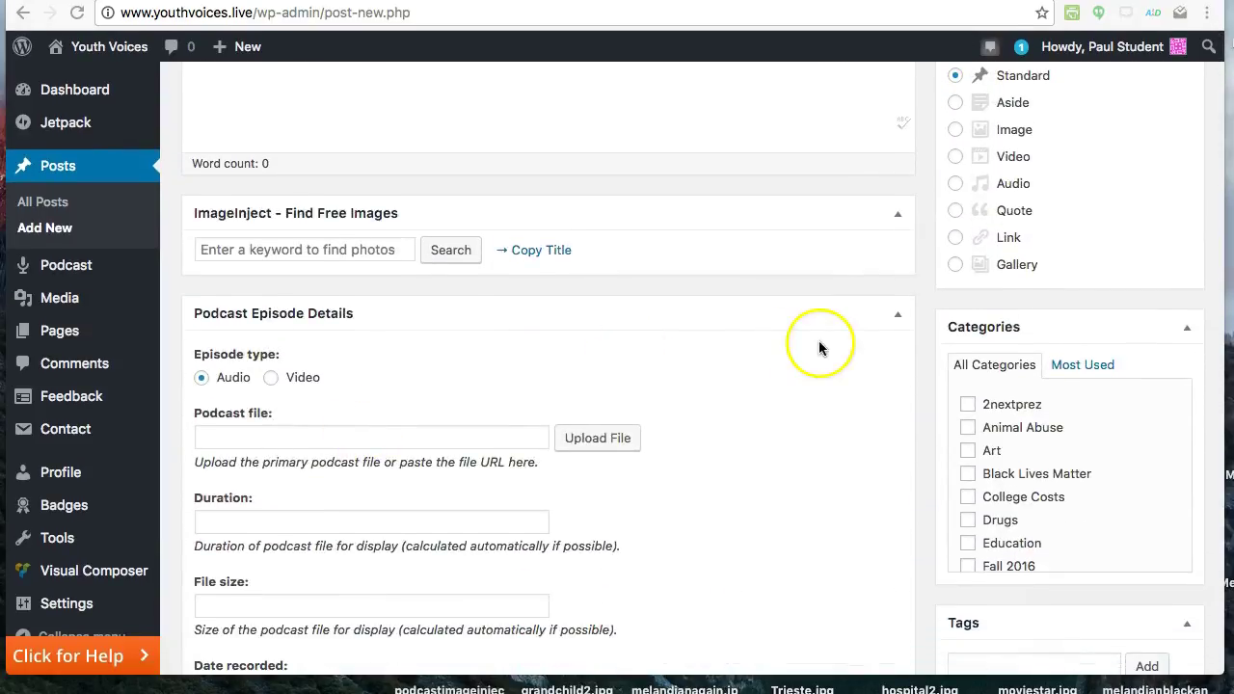
Collapse the Podcast, theme settings, image search, header, bottom content and Likes boxes
click(898, 319)
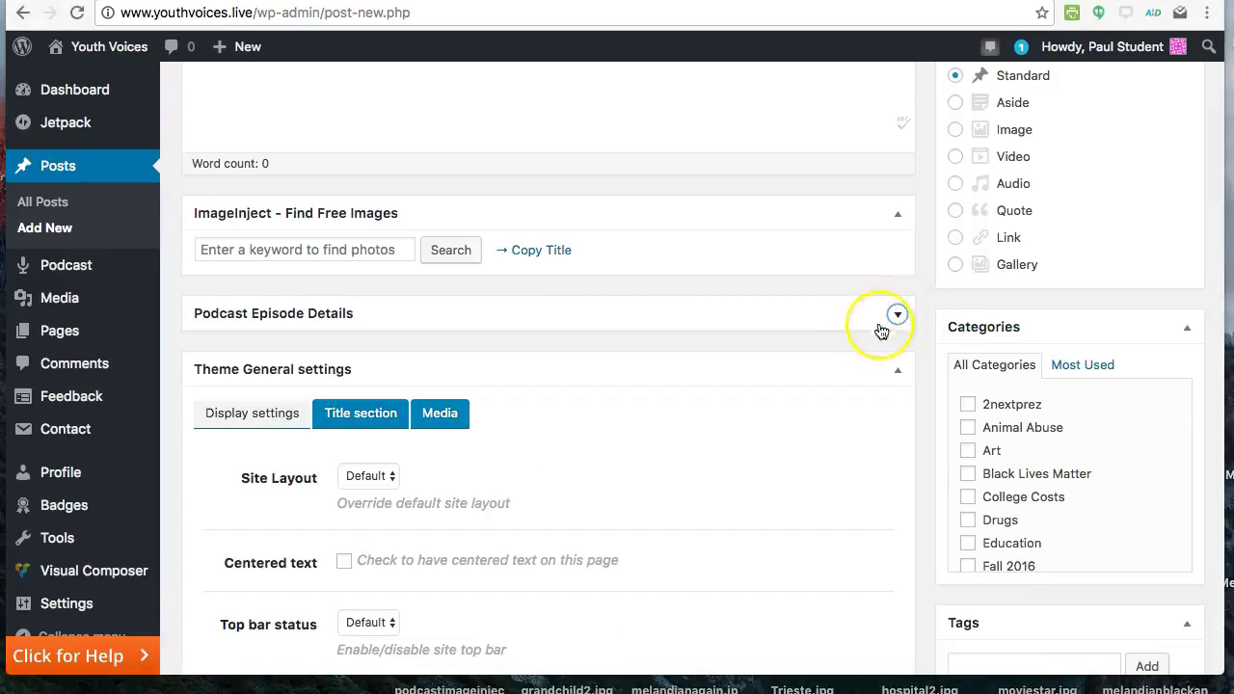
click(897, 373)
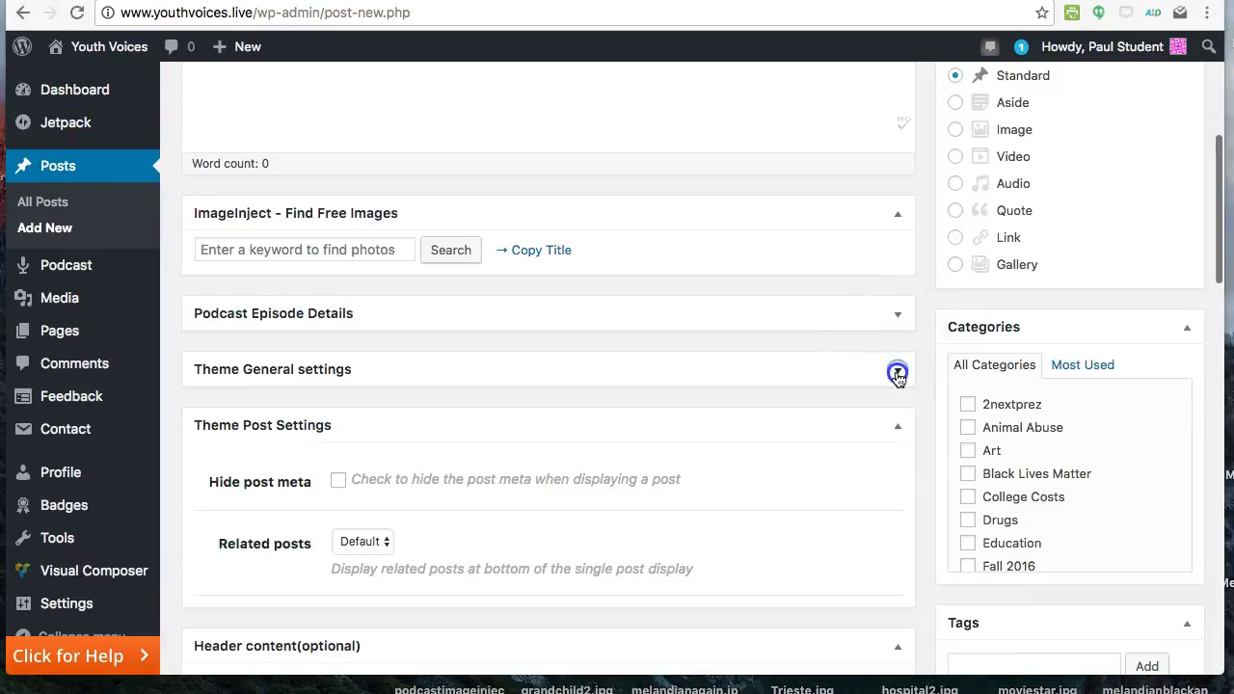
click(896, 219)
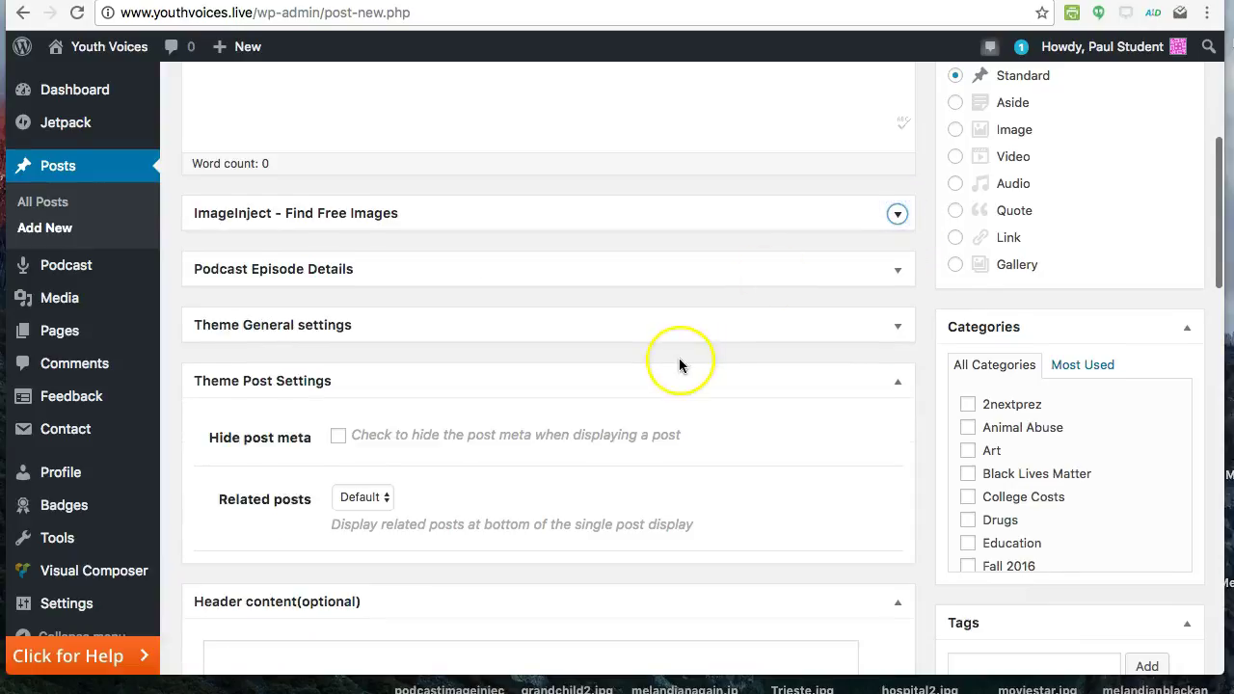
scroll(681, 360, down, 1)
click(898, 360)
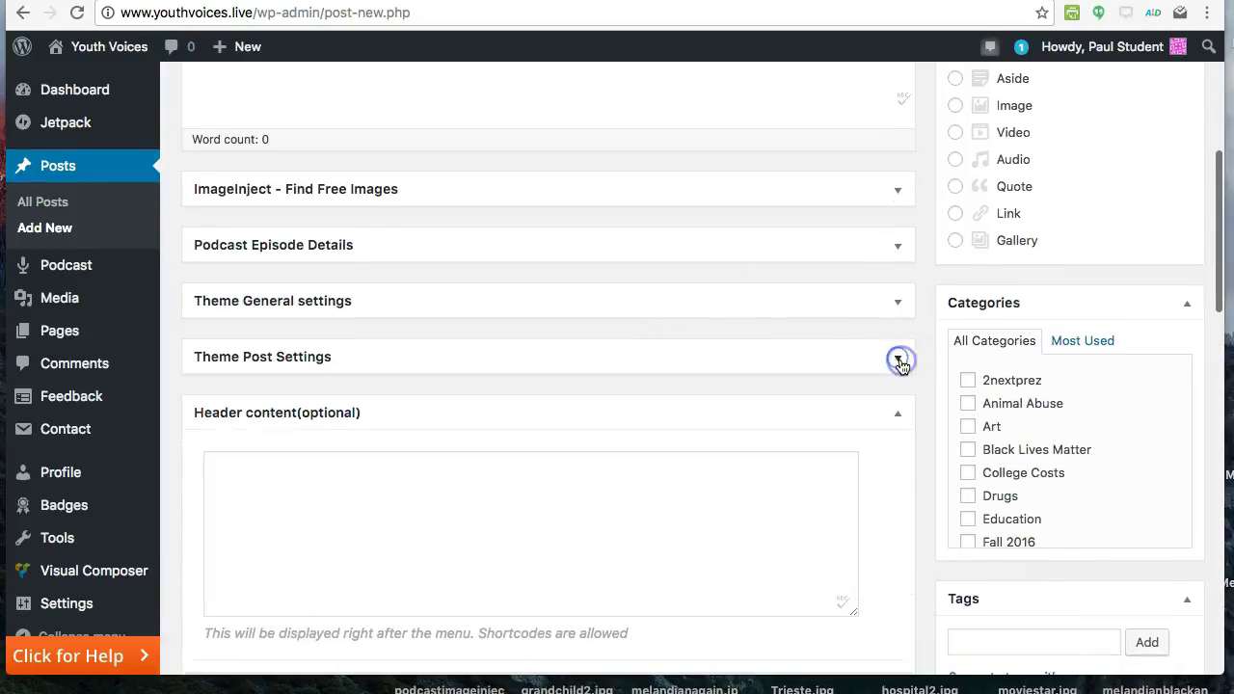
scroll(871, 422, down, 1)
click(898, 391)
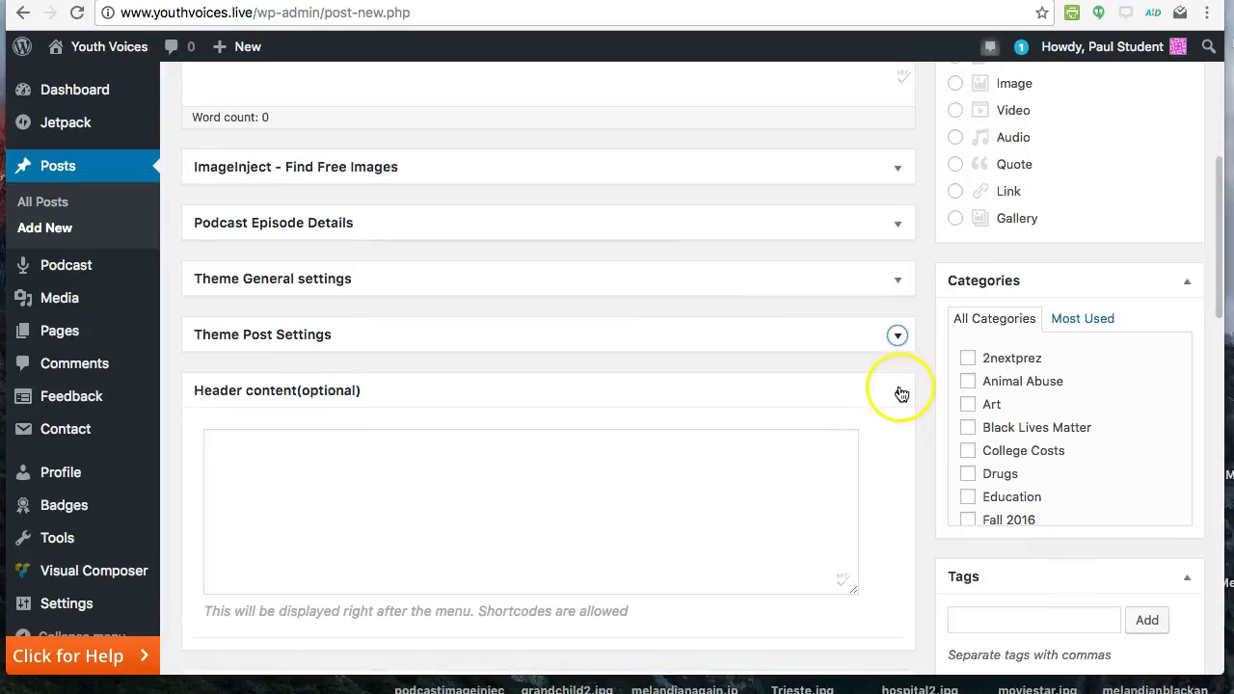
scroll(765, 441, down, 2)
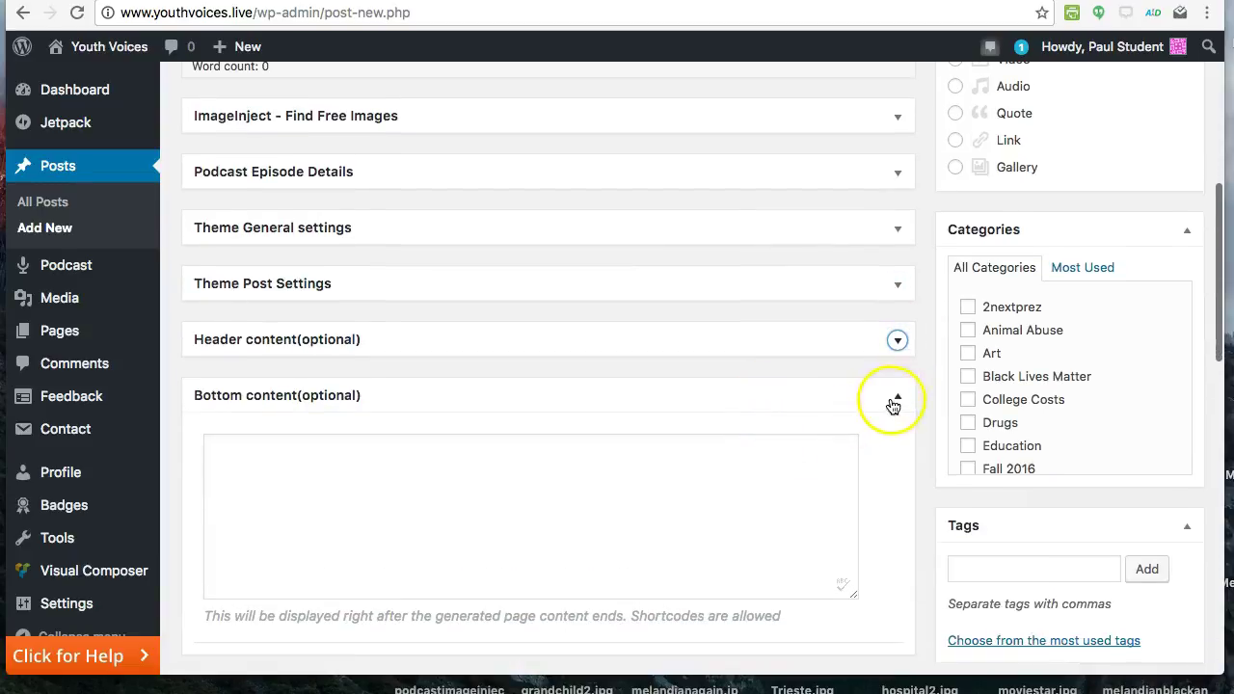
click(898, 397)
scroll(779, 487, down, 1)
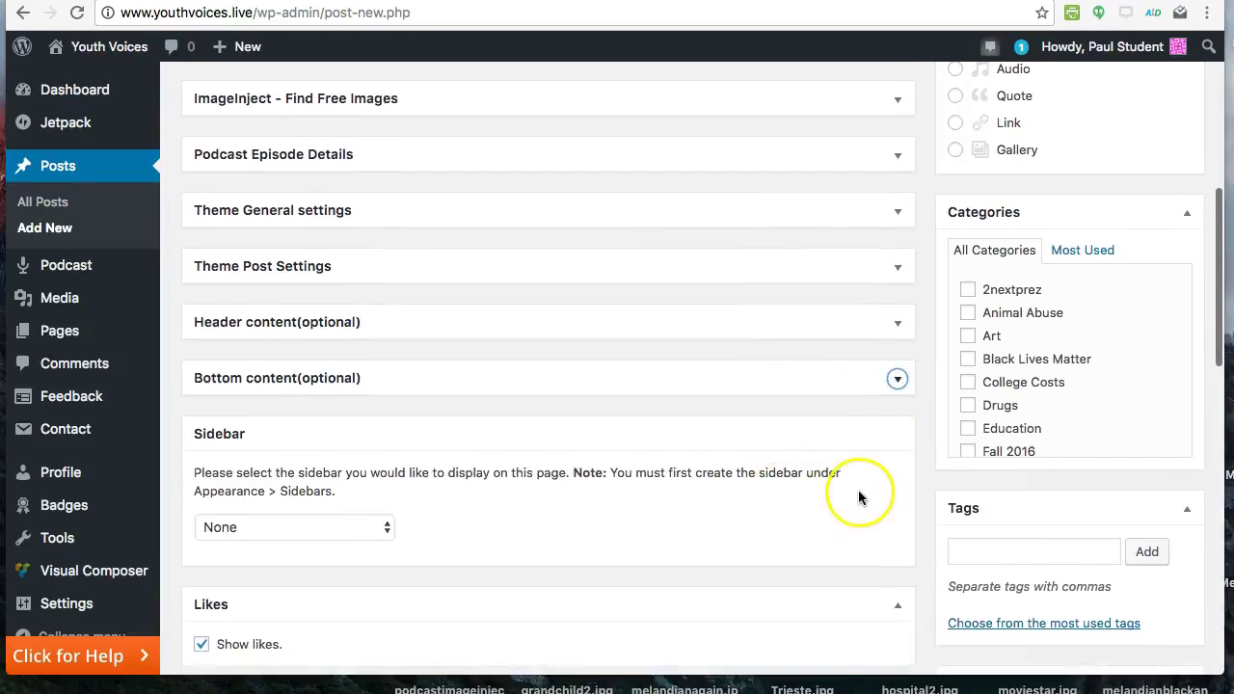
scroll(858, 498, down, 3)
click(898, 498)
scroll(898, 497, down, 2)
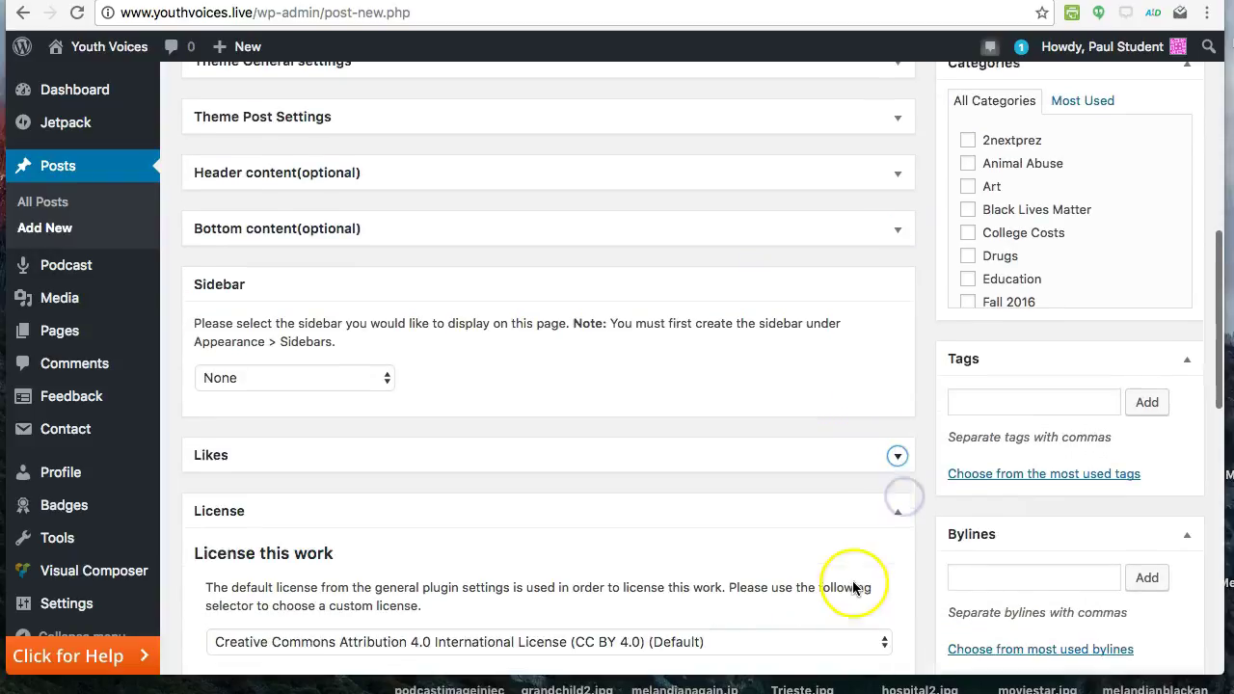
Move the collapsed License box under Podcast Episode Details and reopen the free-image search
click(898, 506)
drag(645, 507, 614, 98)
scroll(598, 182, up, 5)
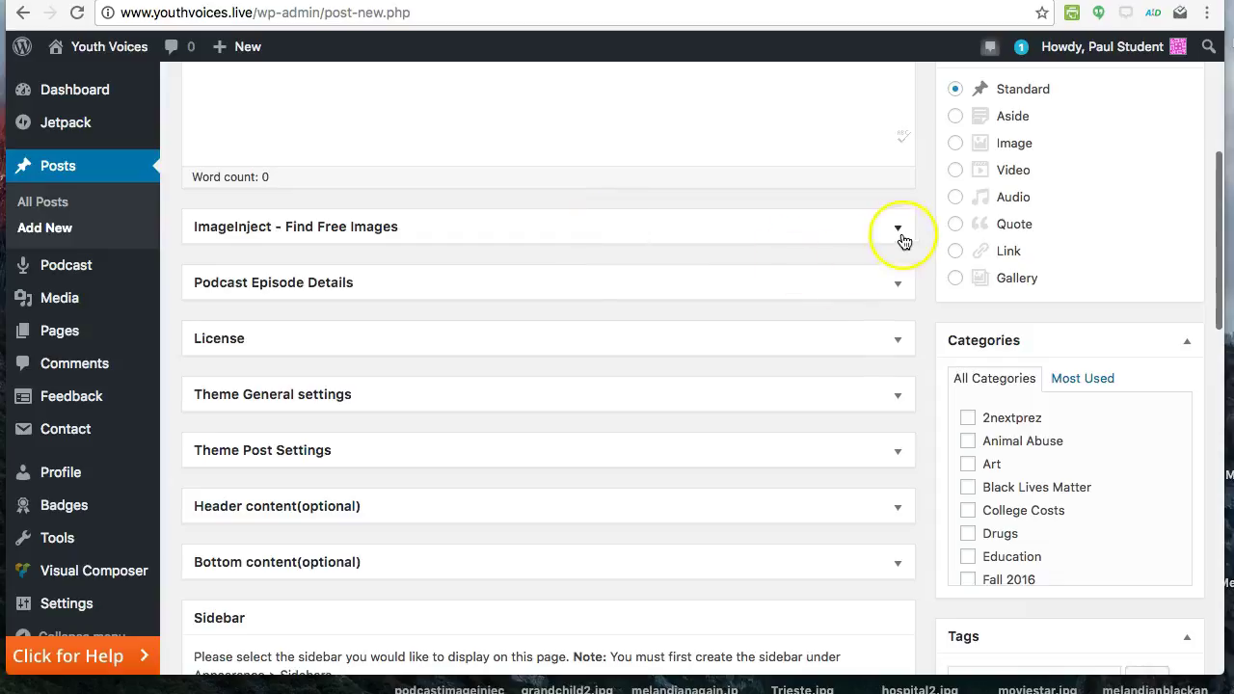
click(897, 229)
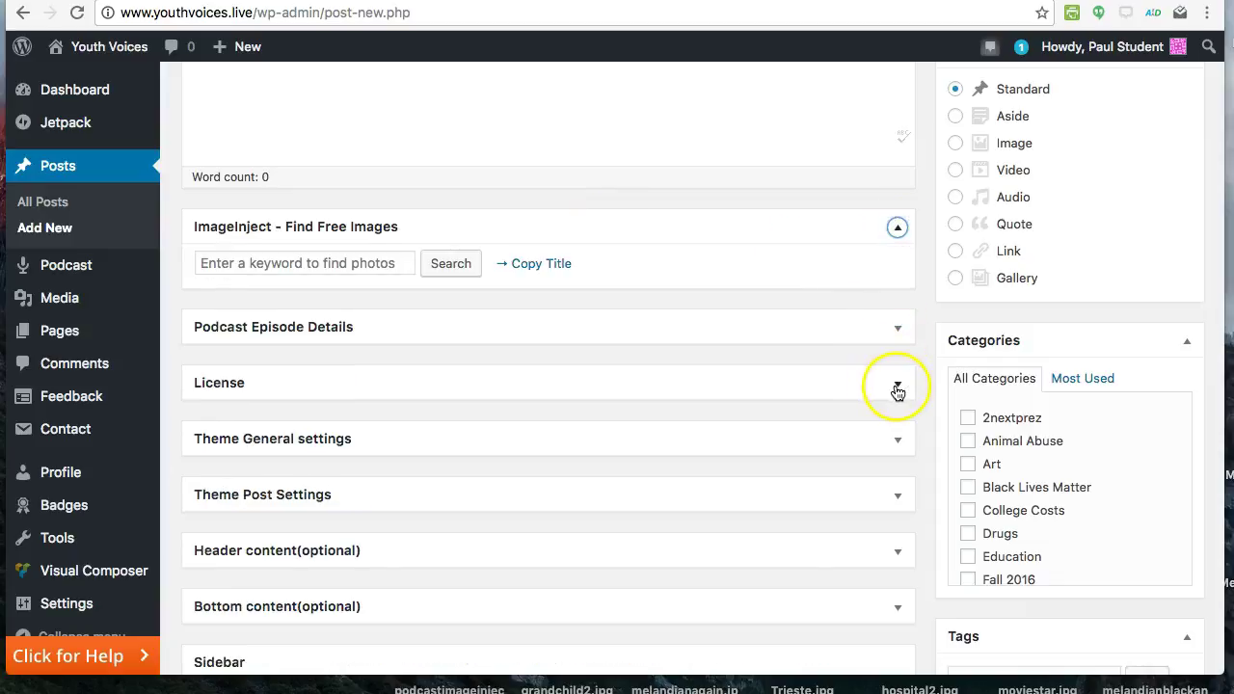
click(781, 678)
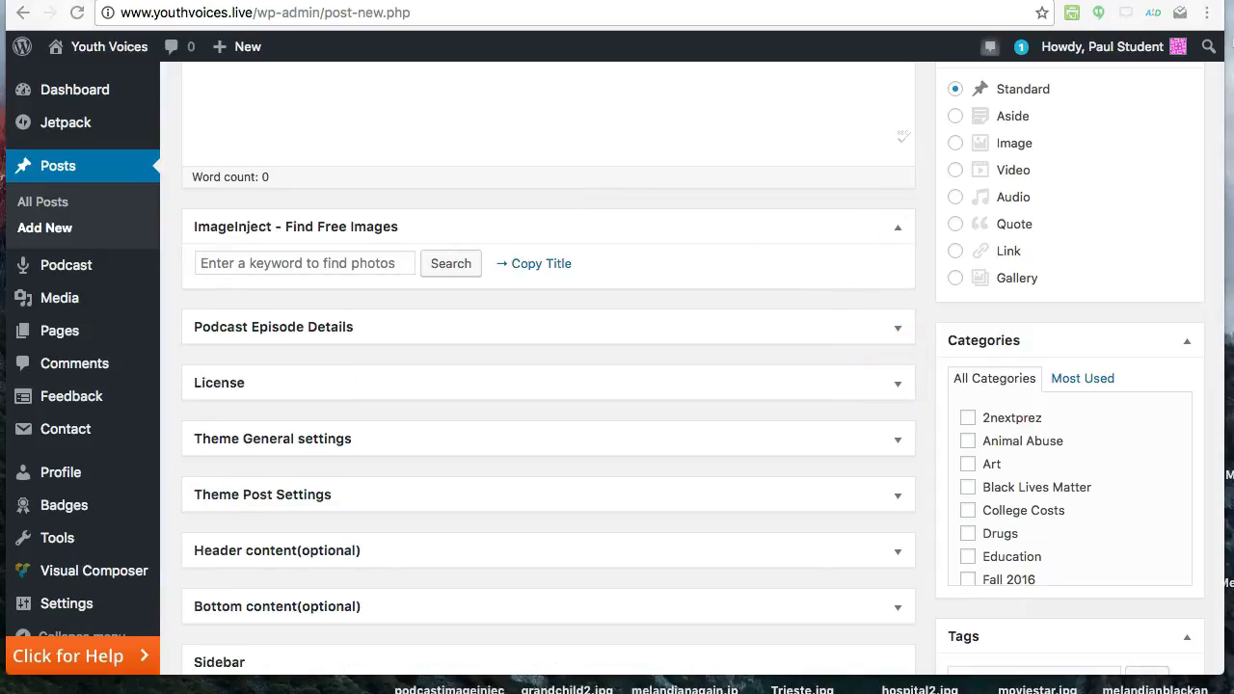
Title the post 'How public can I be?'
scroll(399, 408, up, 8)
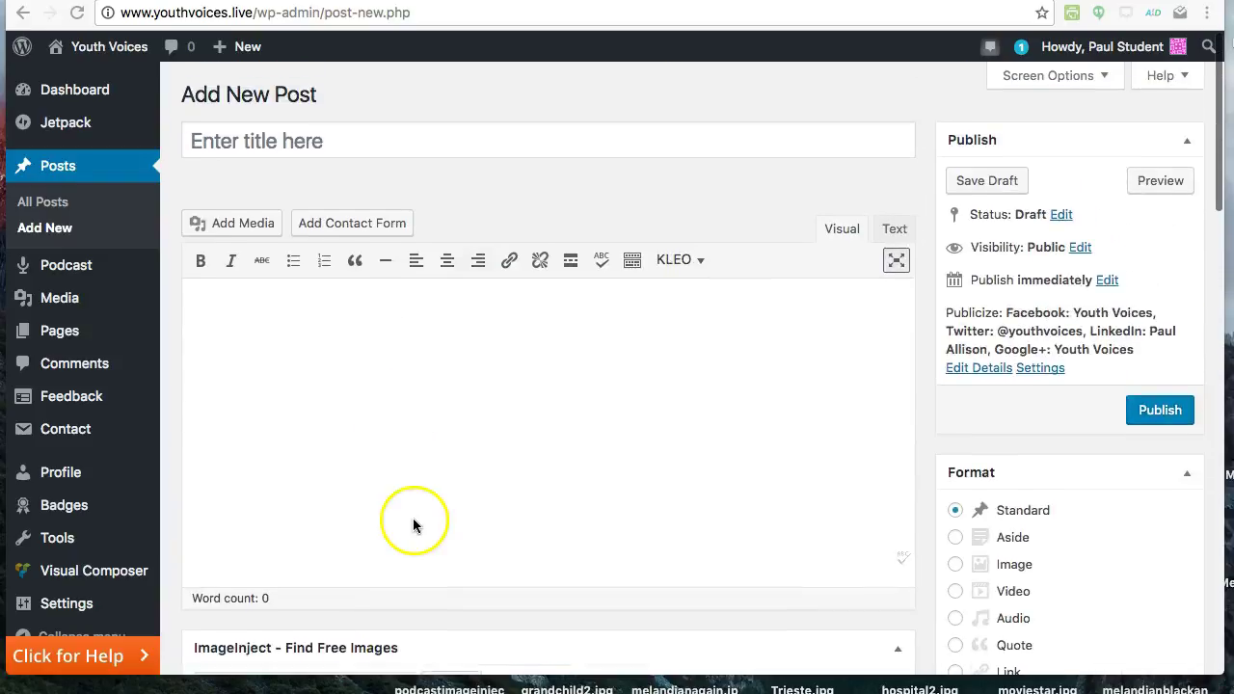
click(357, 139)
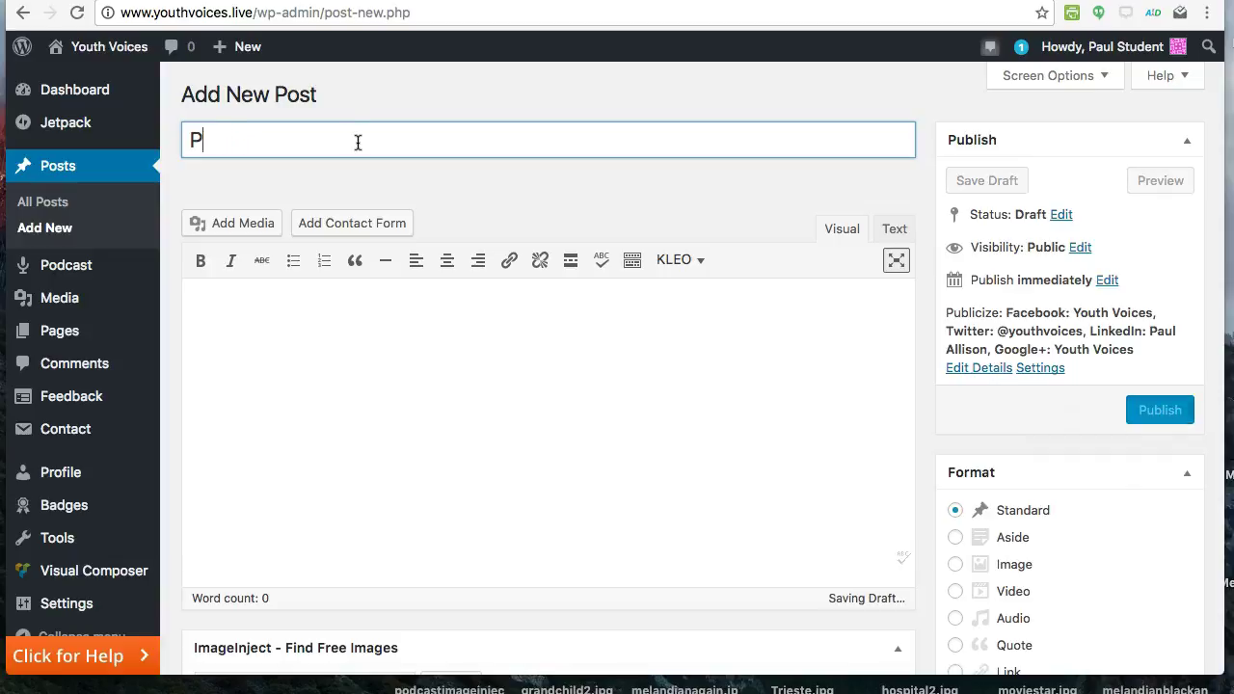
text(c)
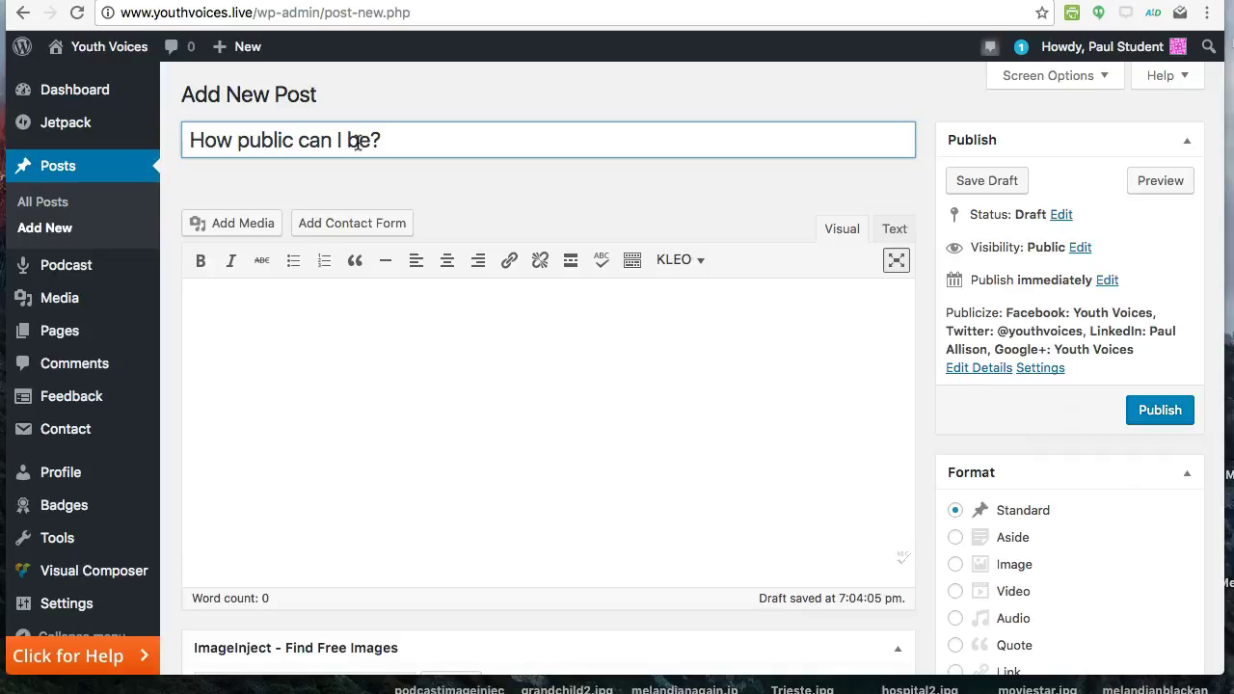
Select the entire article in the Google Docs draft for copying
click(254, 457)
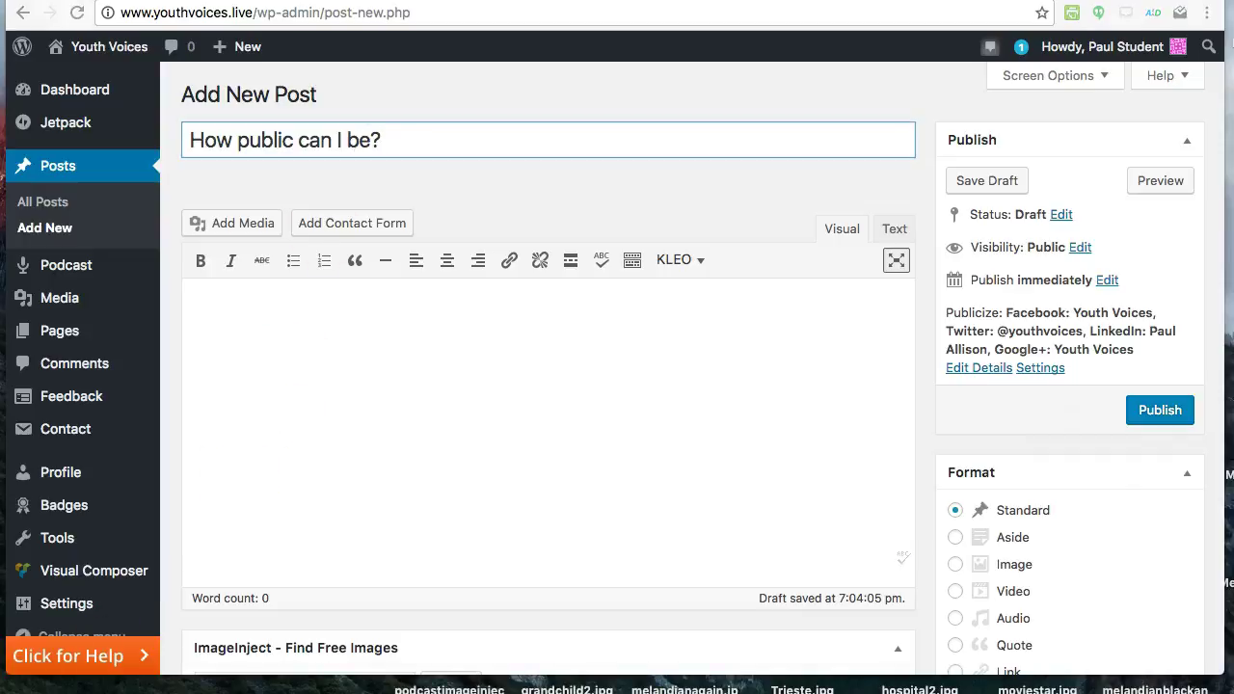
click(247, 308)
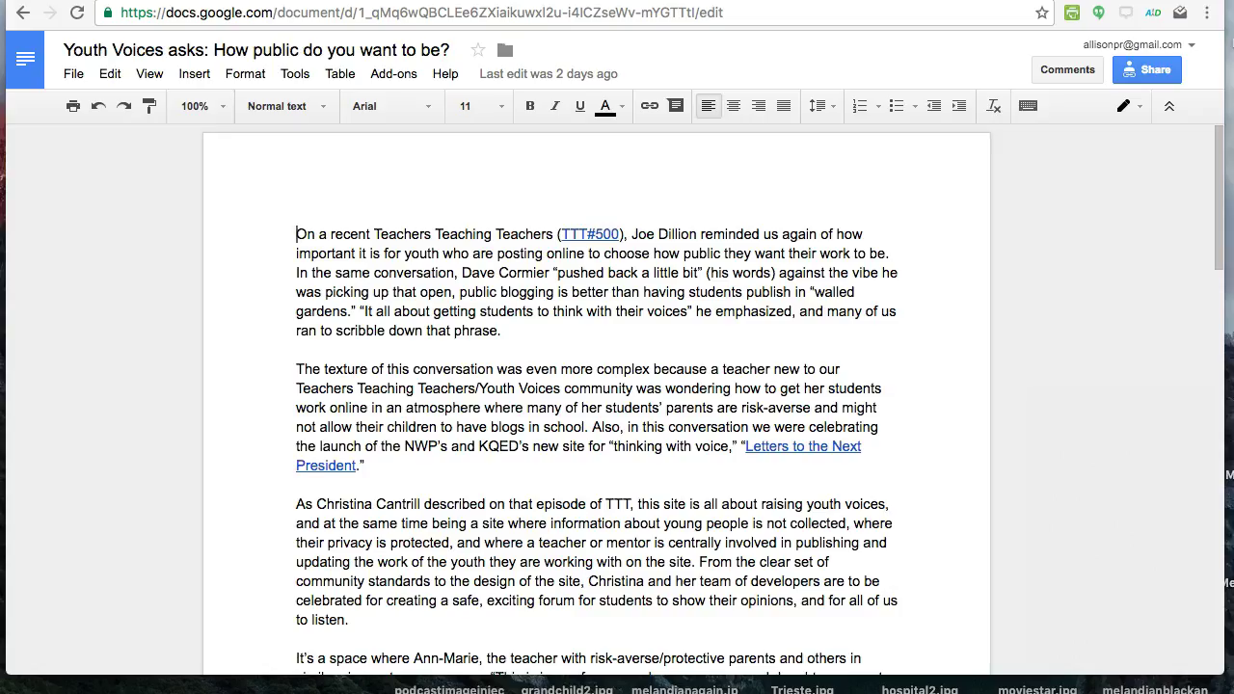
click(338, 177)
key(super+a)
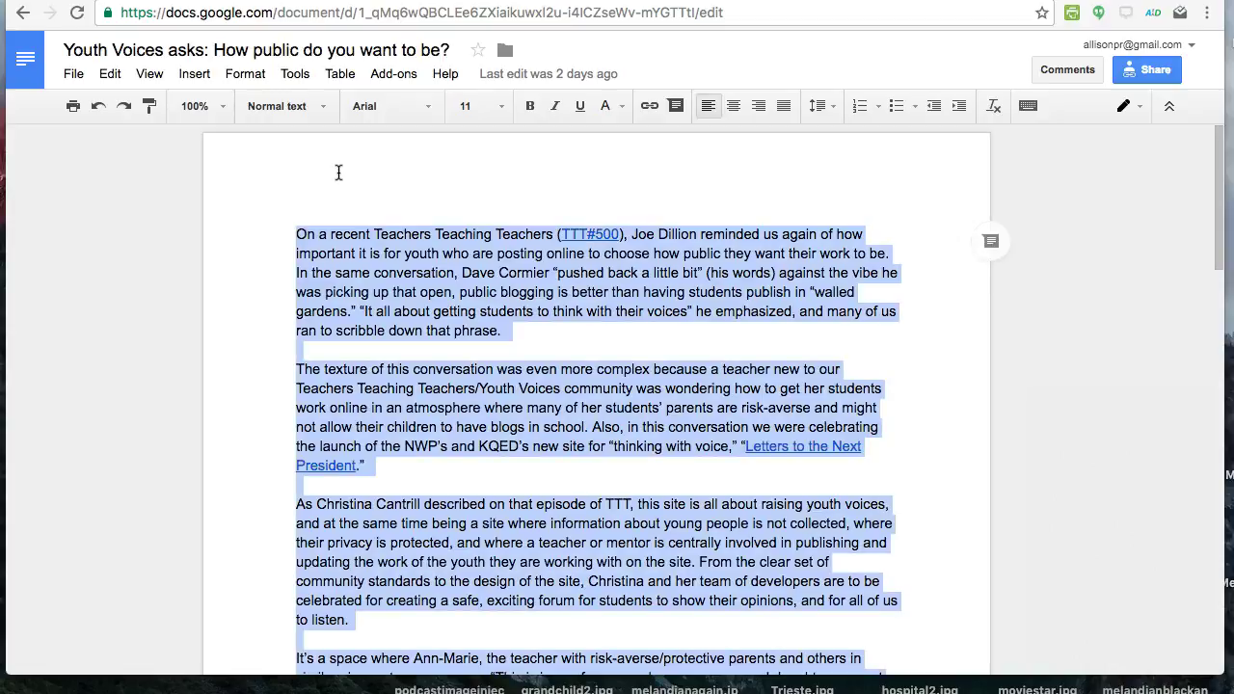
Paste the 832-word Google Docs article into the post body, then focus the free-image keyword field
click(297, 321)
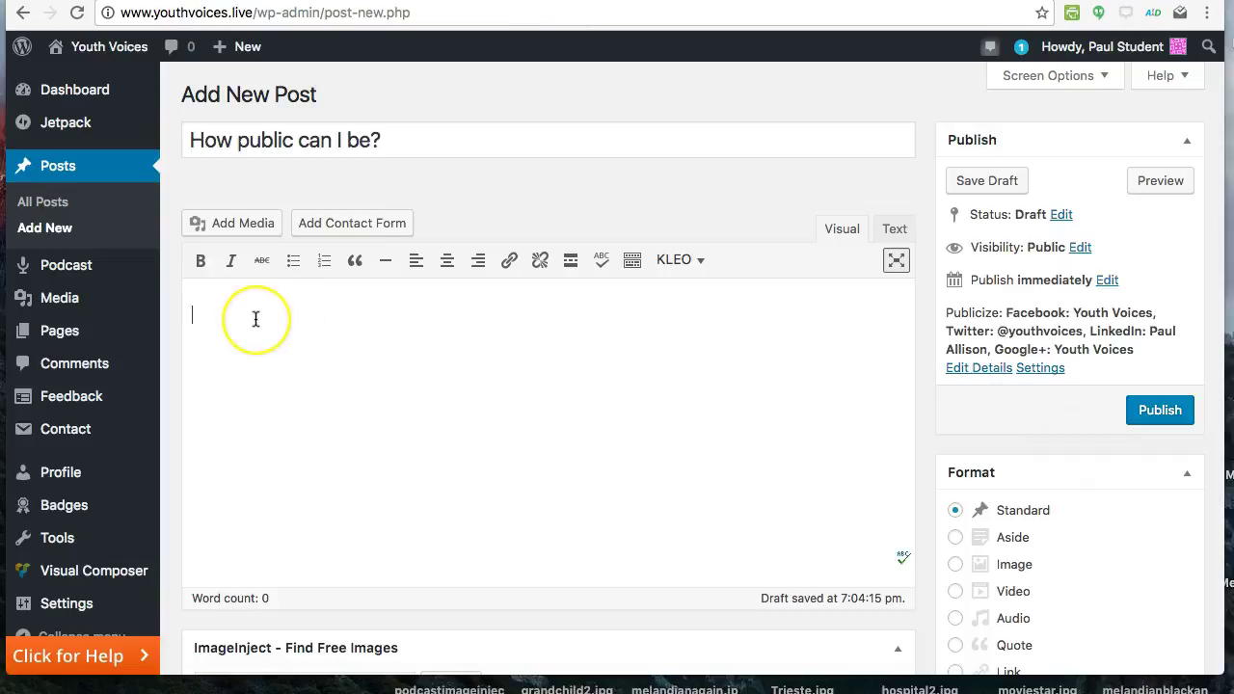
key(super+v)
scroll(275, 321, up, 15)
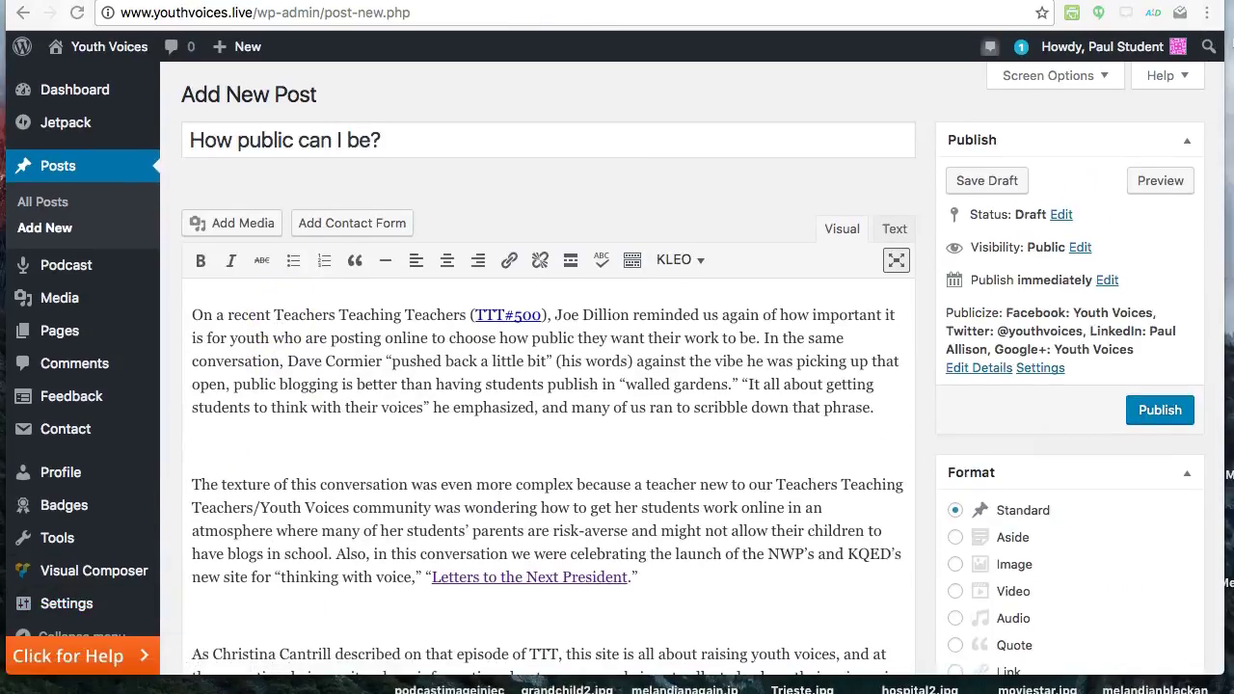
scroll(358, 469, down, 15)
scroll(358, 469, up, 8)
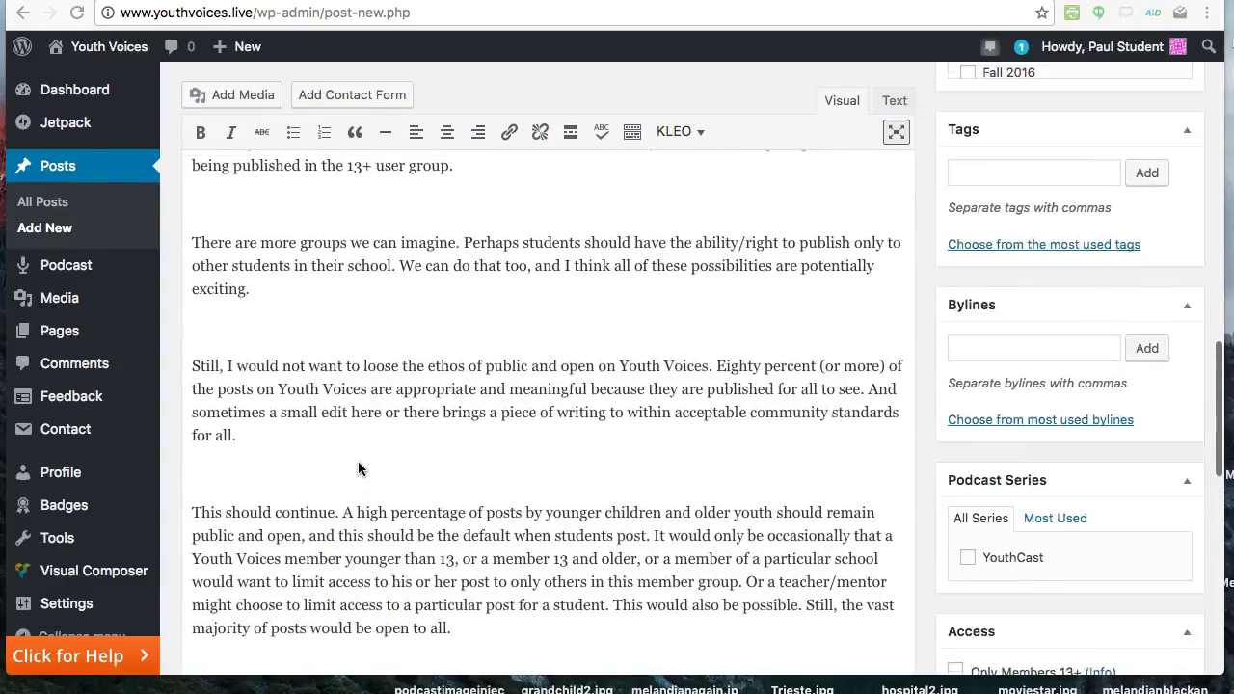
scroll(357, 469, down, 5)
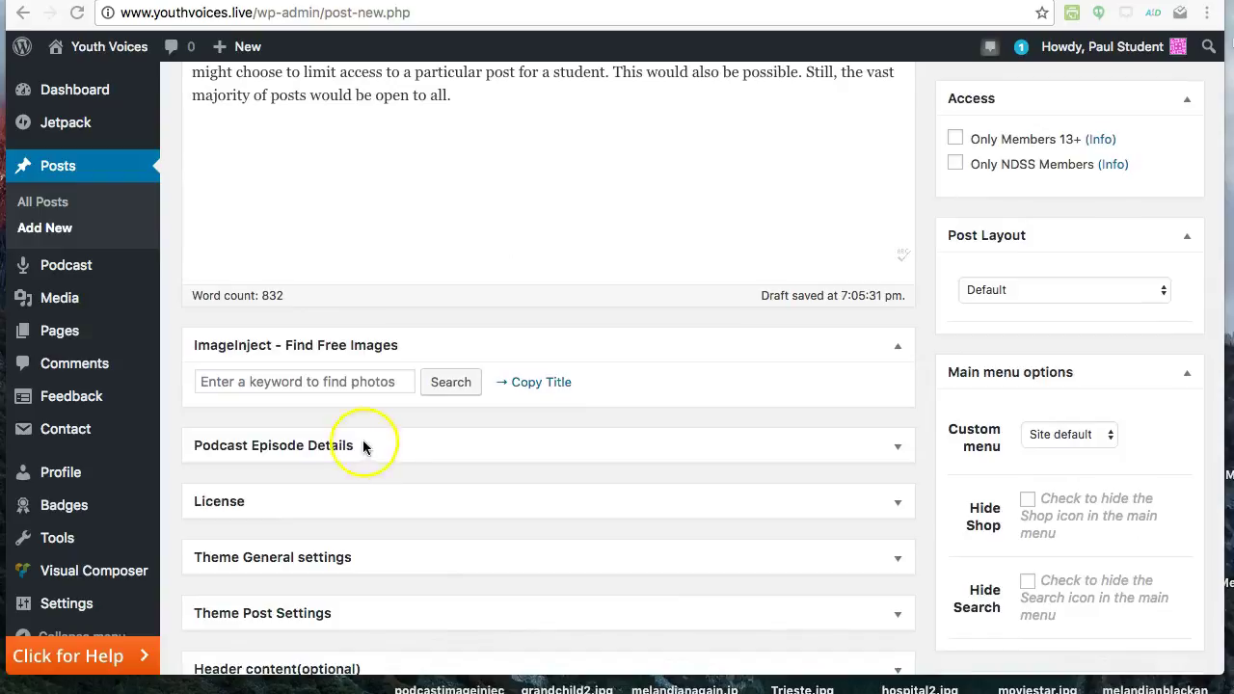
click(347, 383)
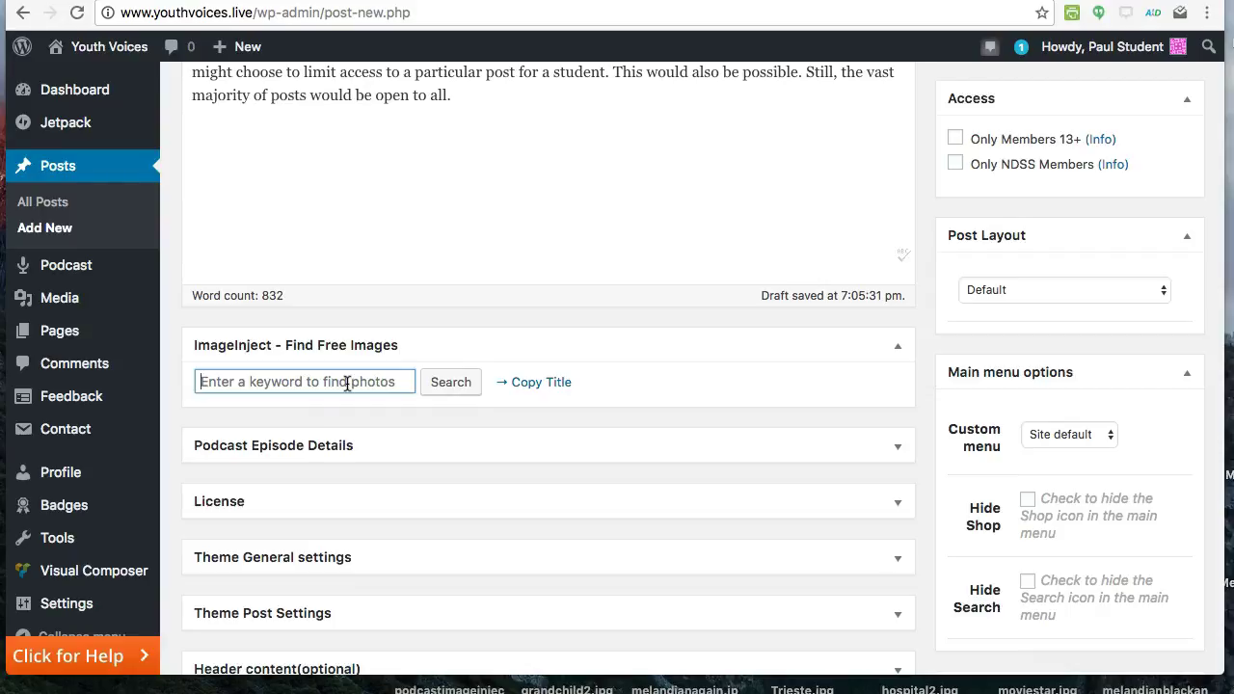
Search free images for 'open' and browse the photo results
click(232, 380)
text(open)
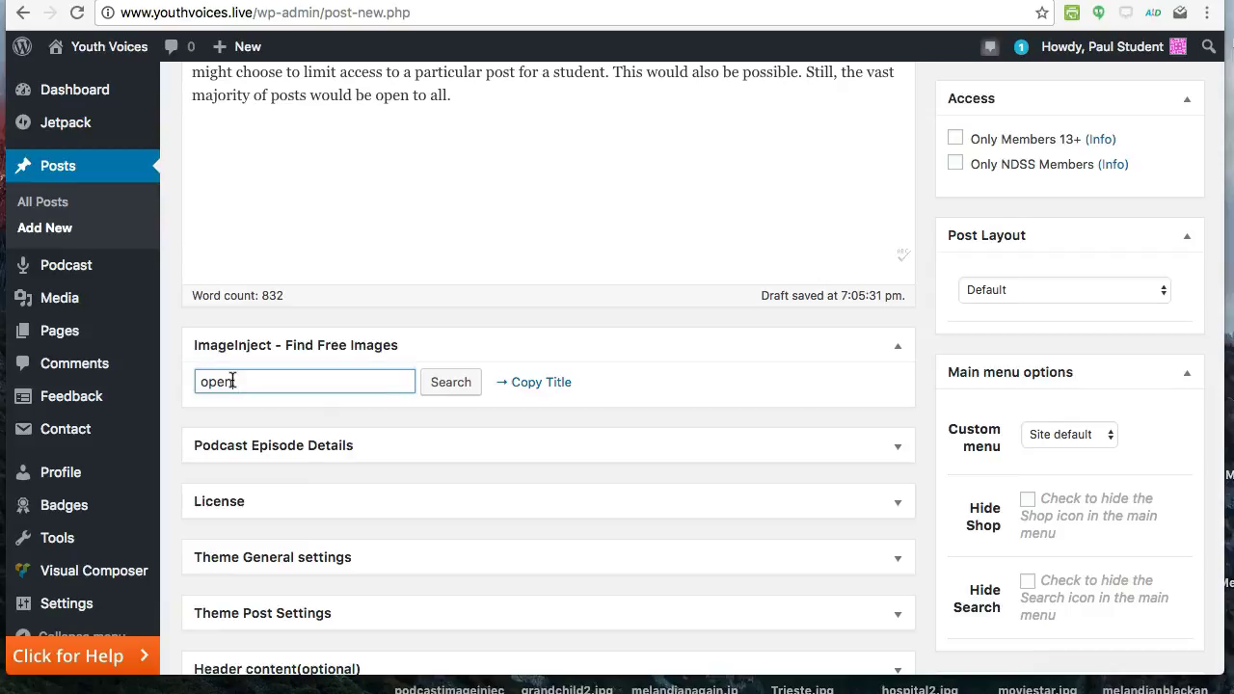
click(435, 388)
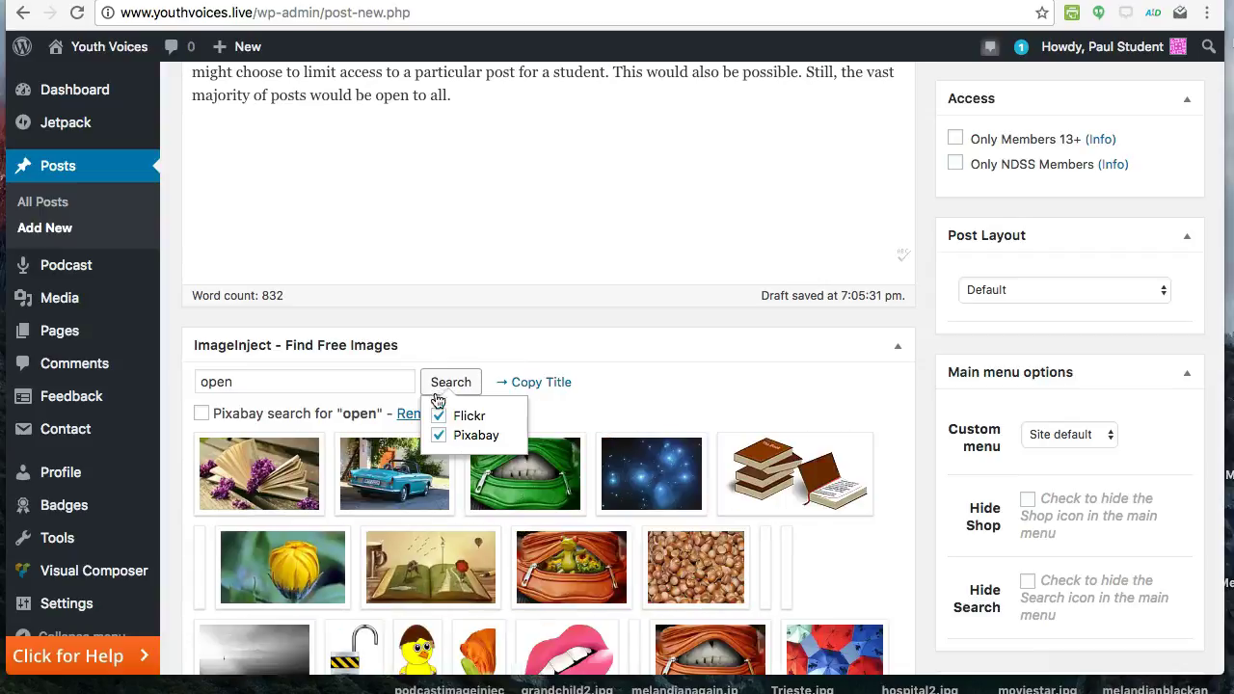
mouse_move(381, 475)
scroll(381, 475, down, 6)
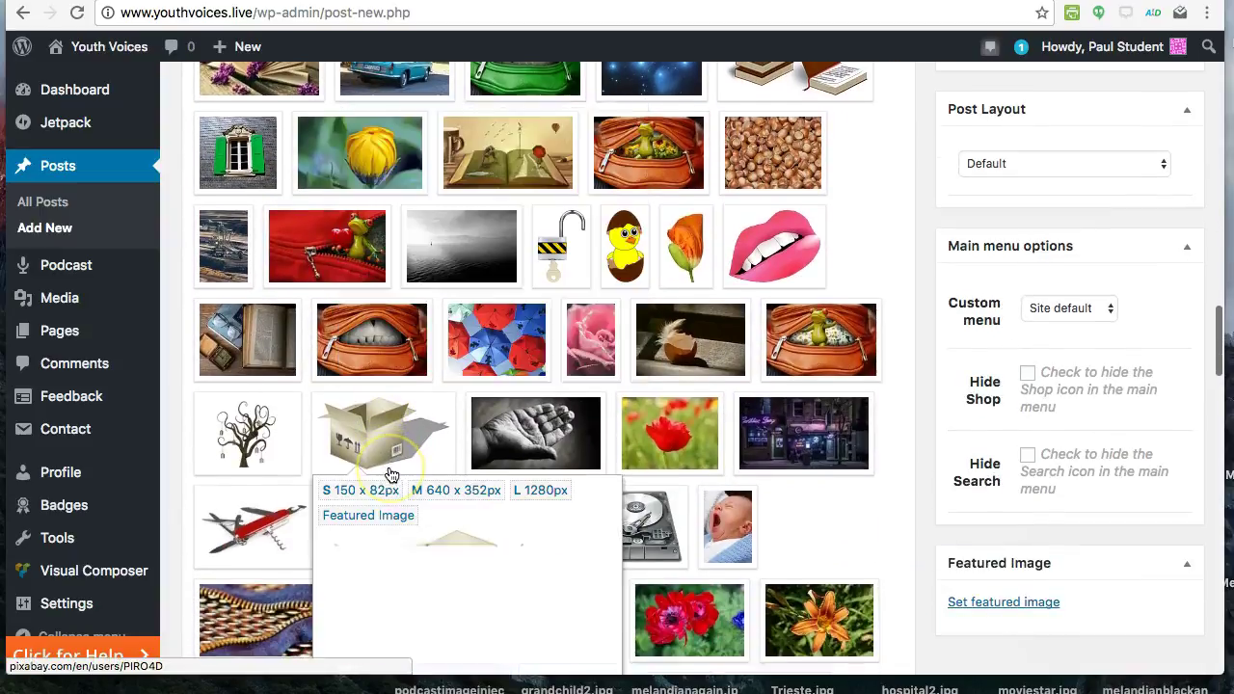
scroll(627, 482, down, 4)
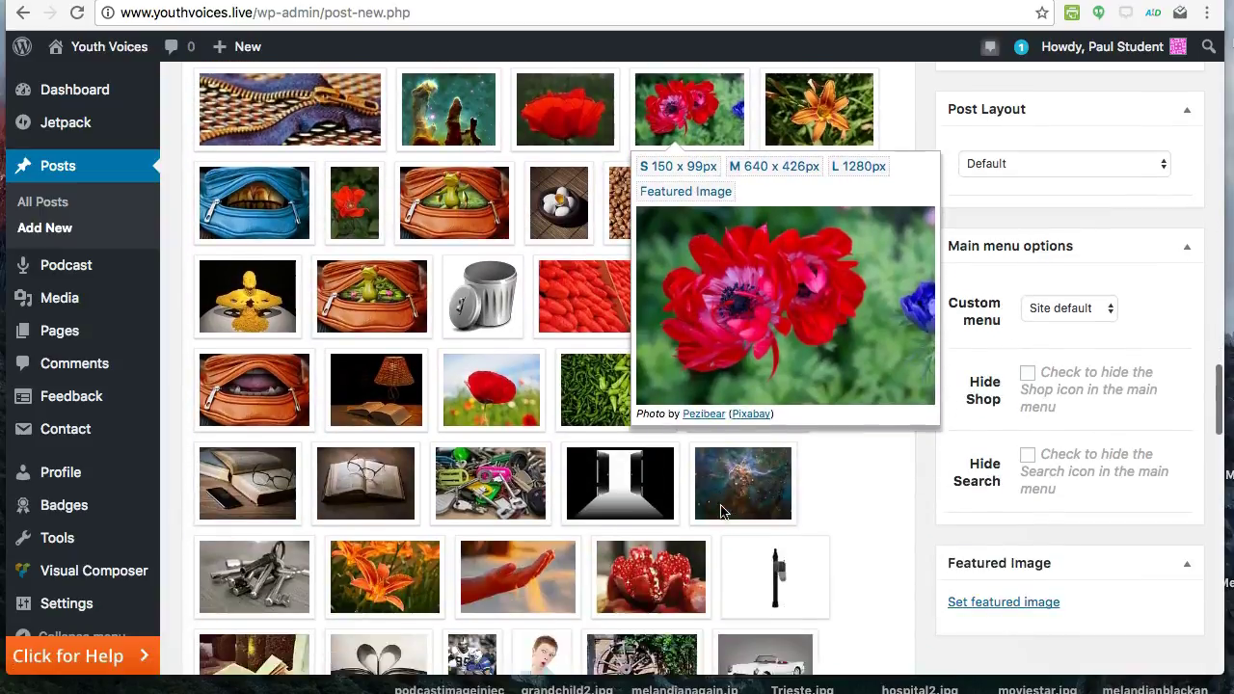
scroll(625, 496, down, 2)
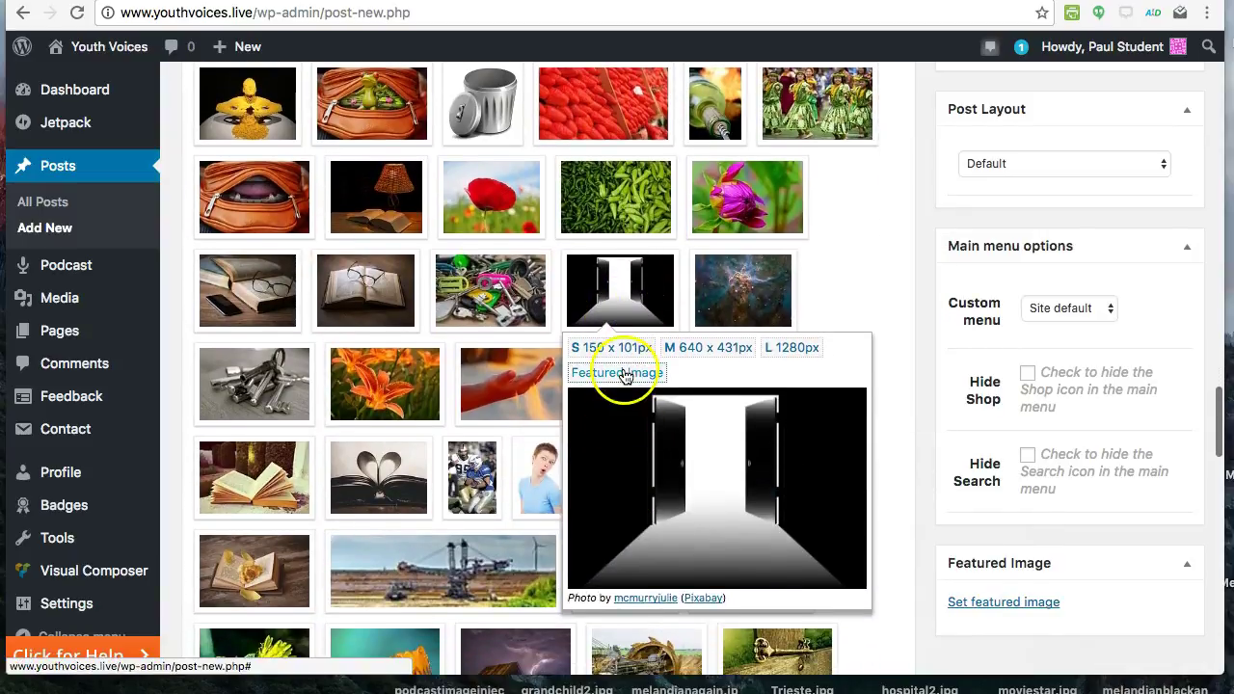
scroll(492, 333, down, 2)
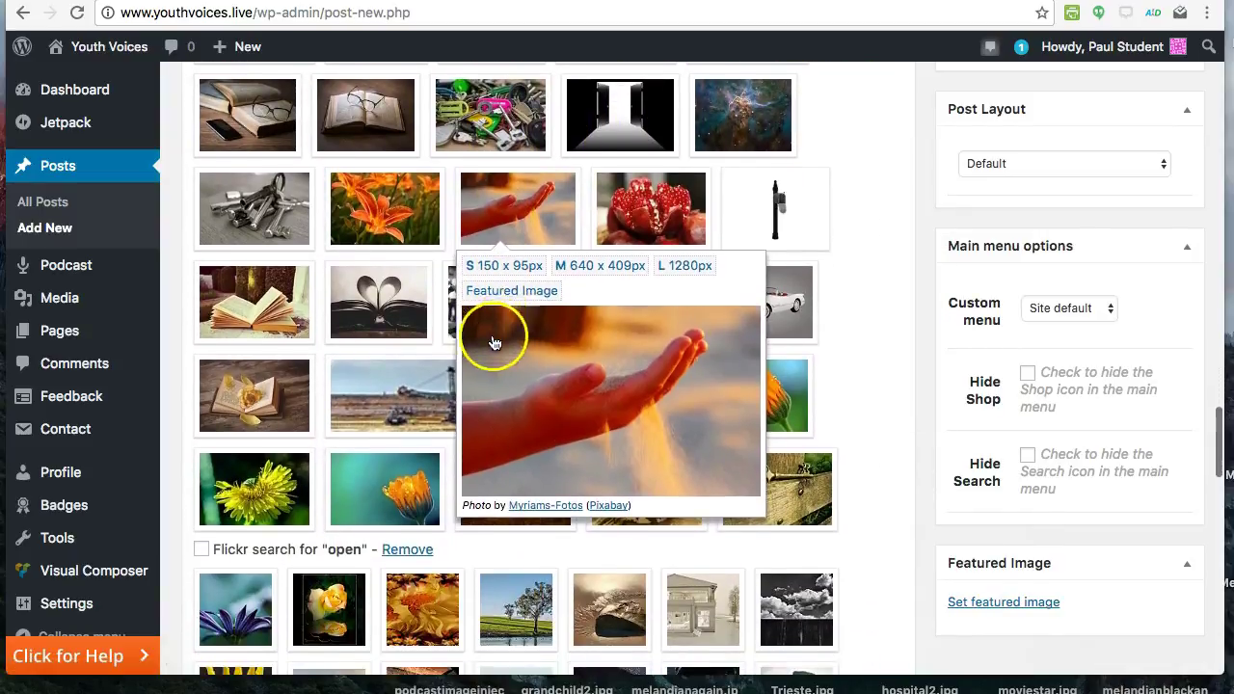
scroll(640, 221, up, 1)
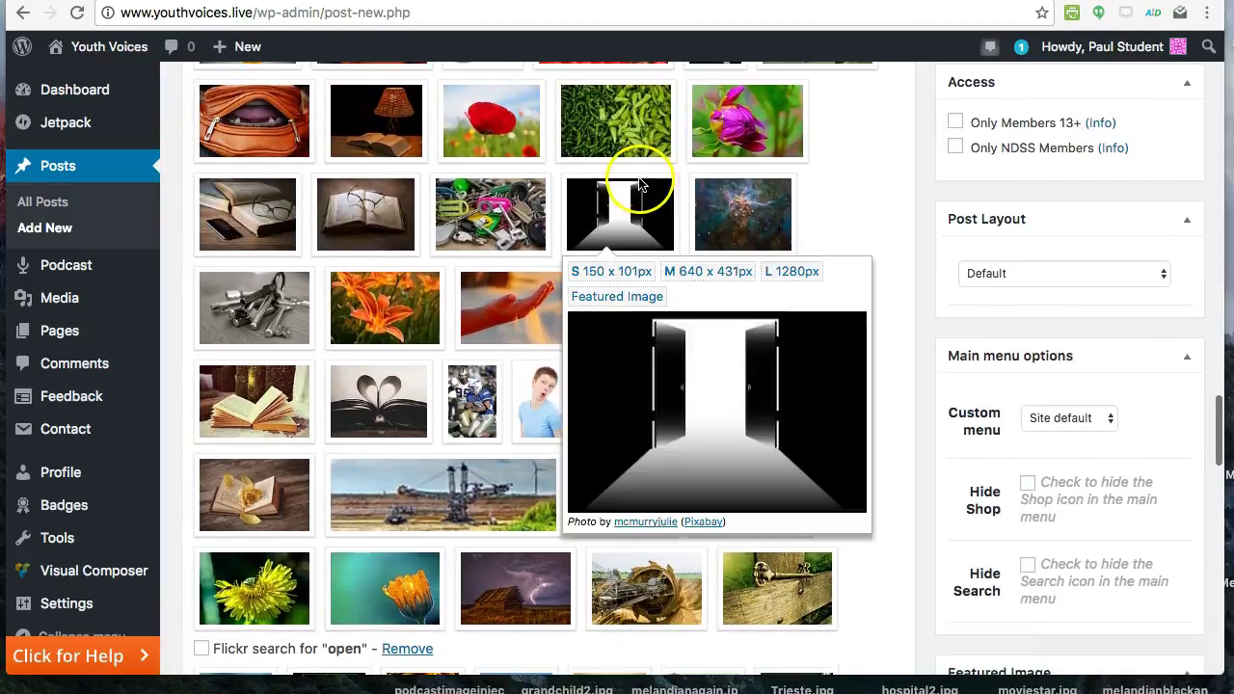
Make the doorway photo the featured image and show the head photo's size options
click(620, 301)
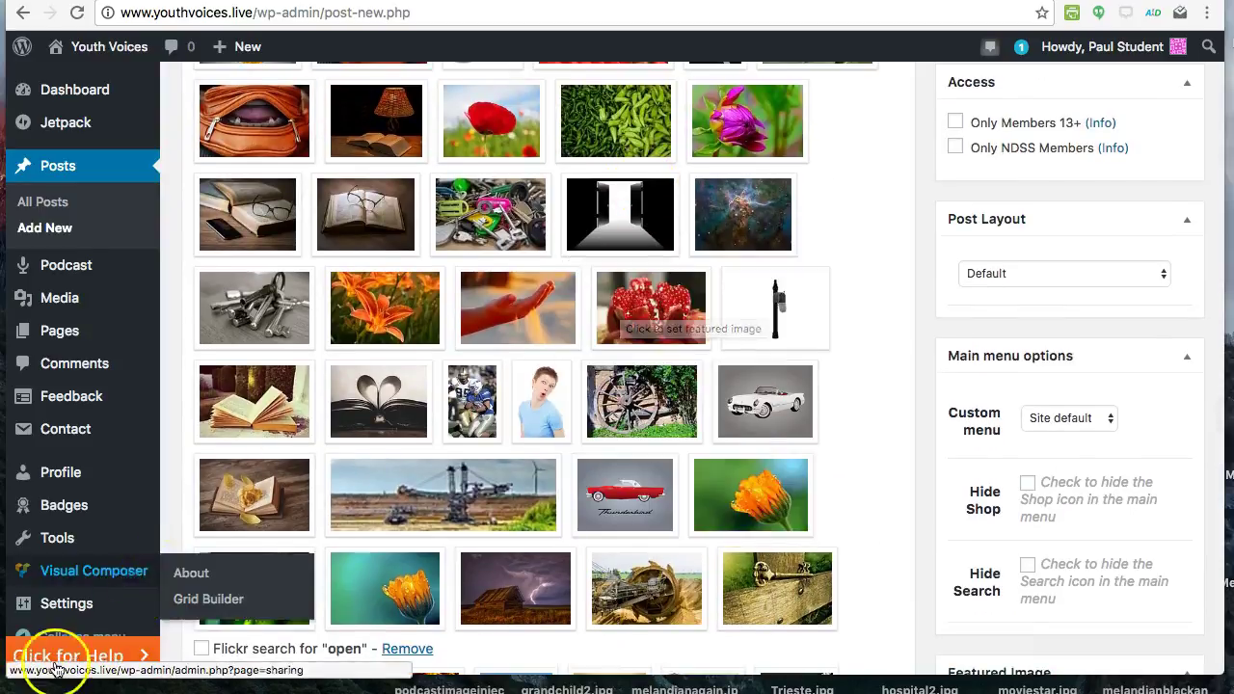
scroll(220, 549, down, 5)
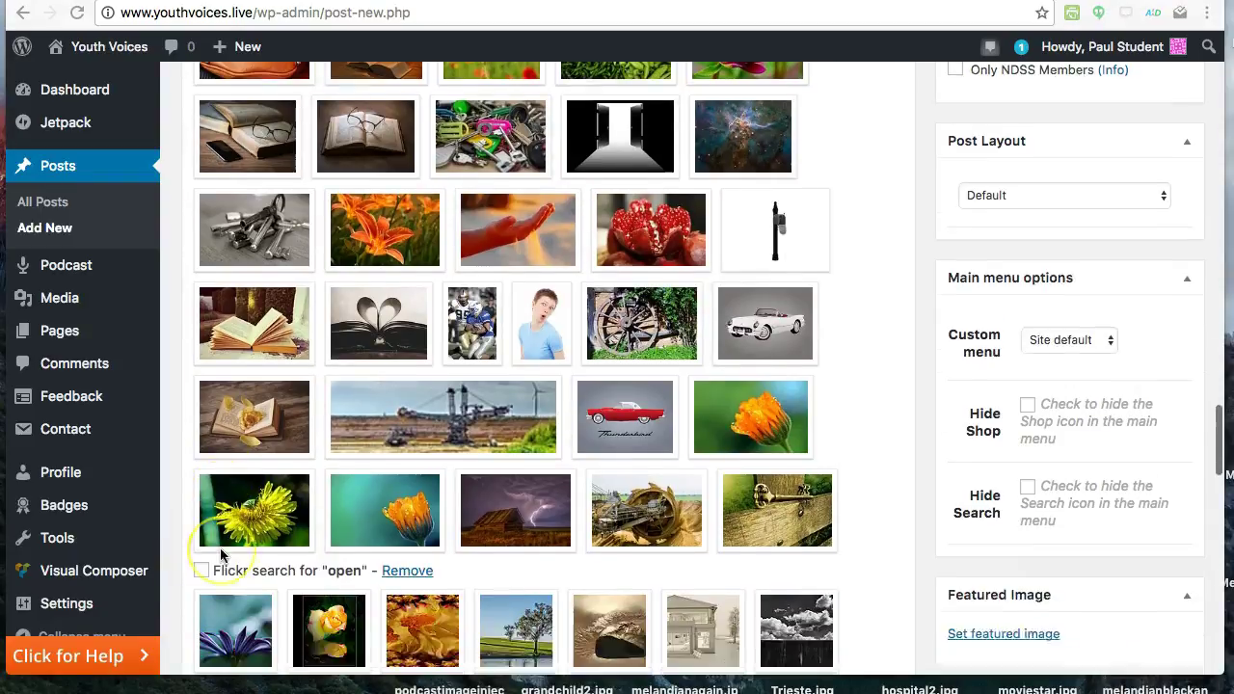
scroll(220, 550, down, 10)
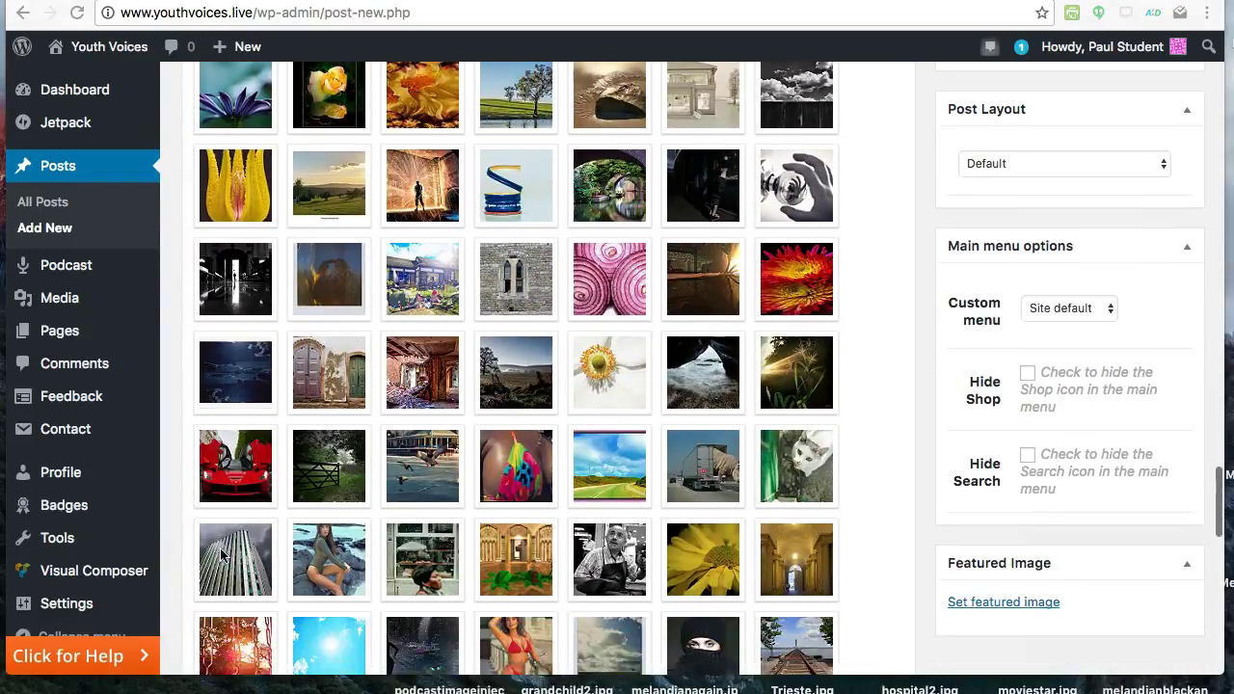
scroll(220, 553, down, 6)
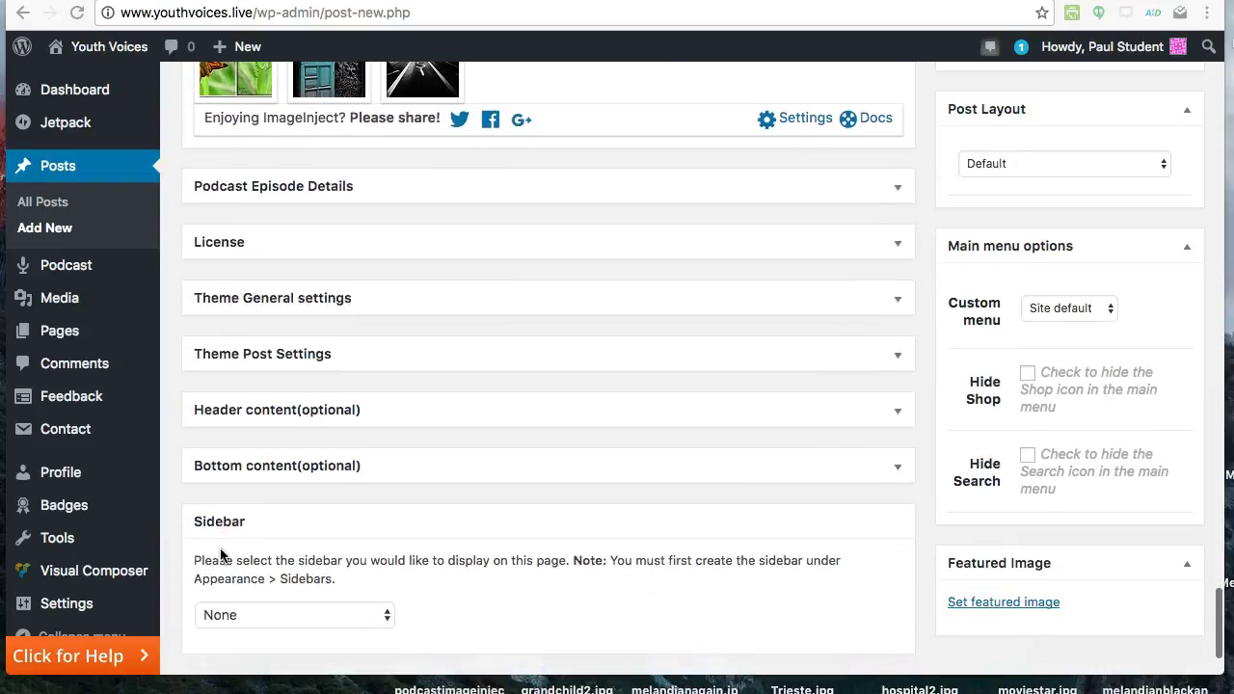
scroll(221, 572, up, 4)
scroll(229, 596, up, 1)
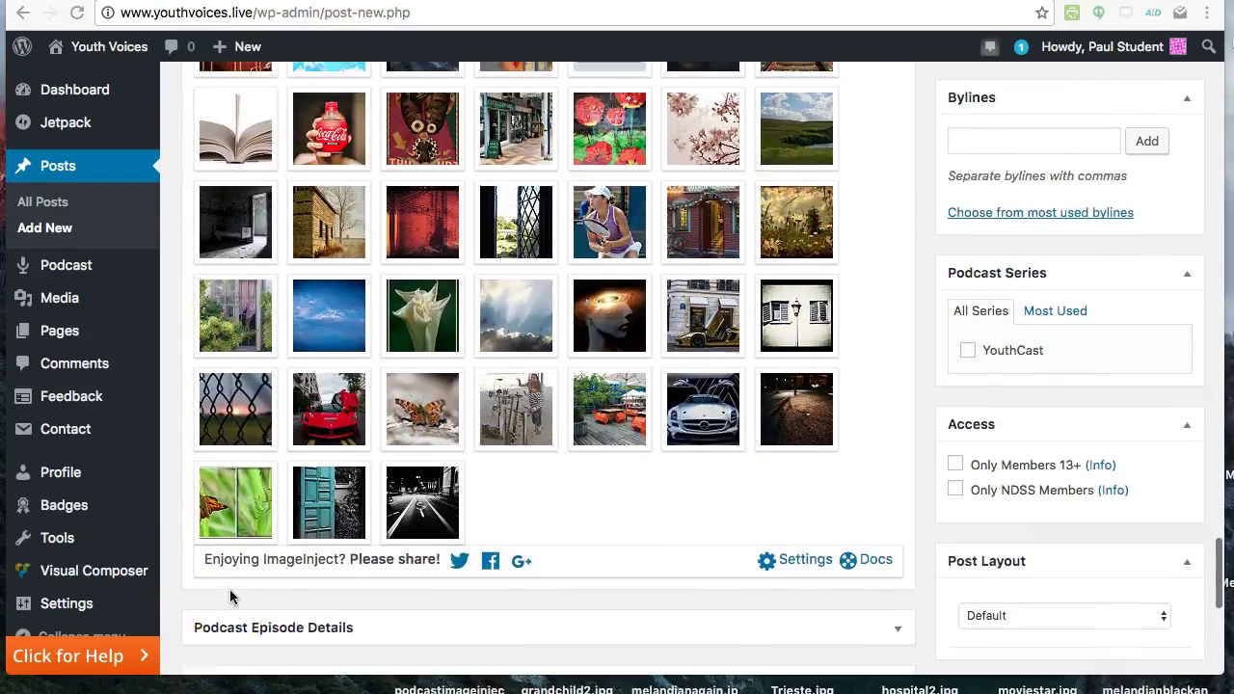
scroll(322, 496, up, 3)
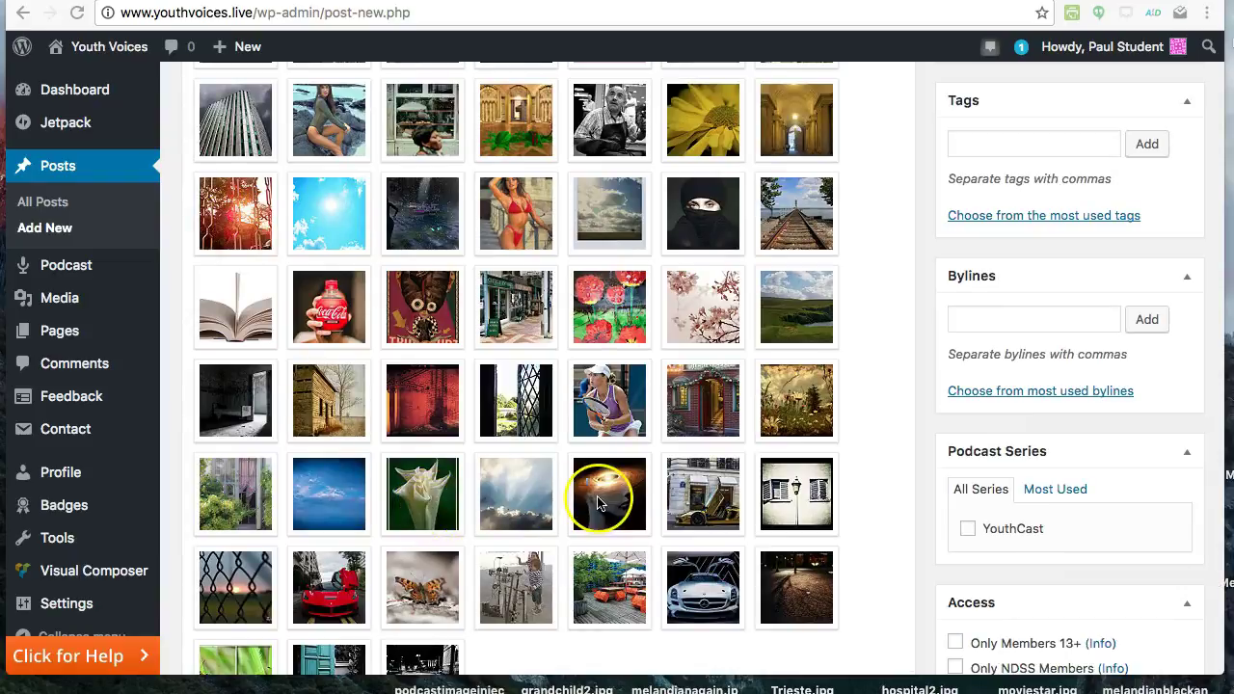
click(597, 502)
scroll(598, 502, up, 1)
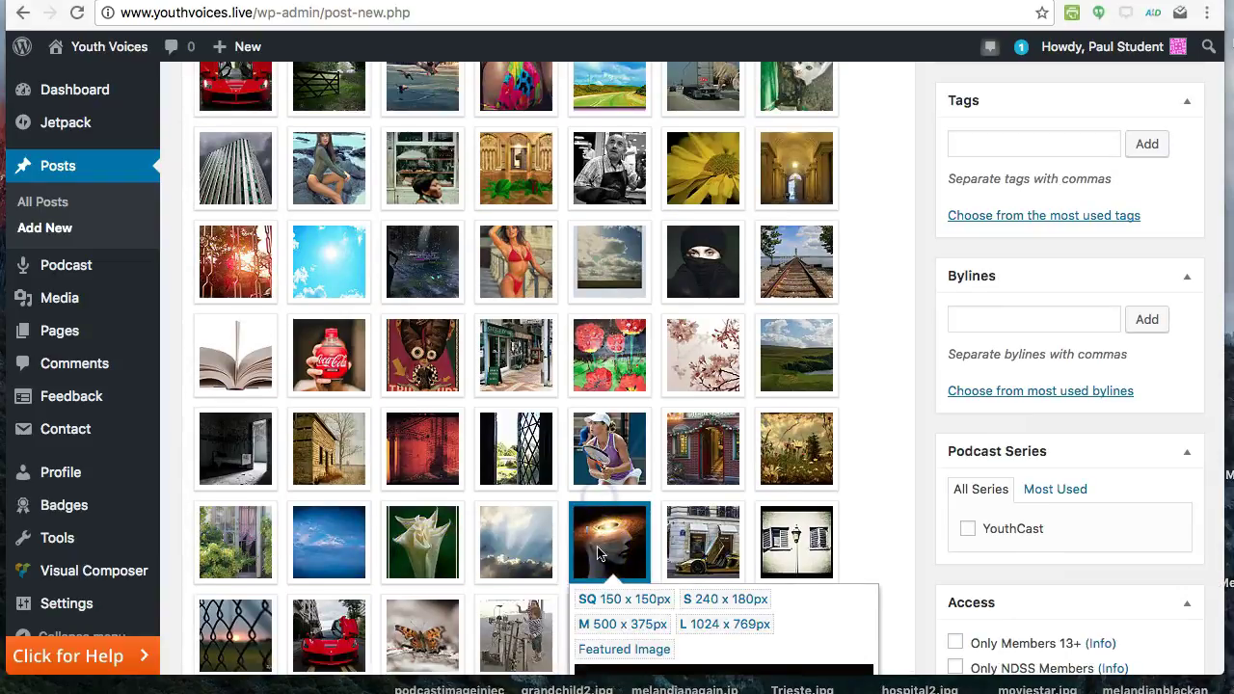
scroll(598, 653, up, 1)
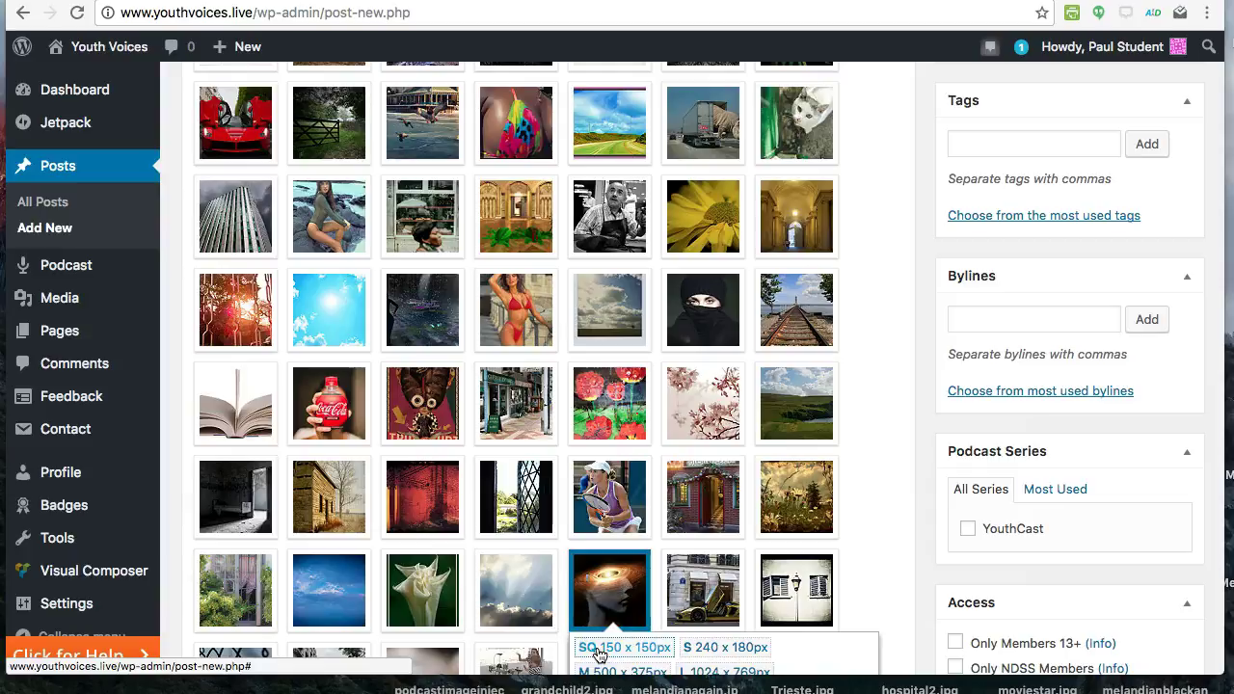
scroll(655, 646, up, 1)
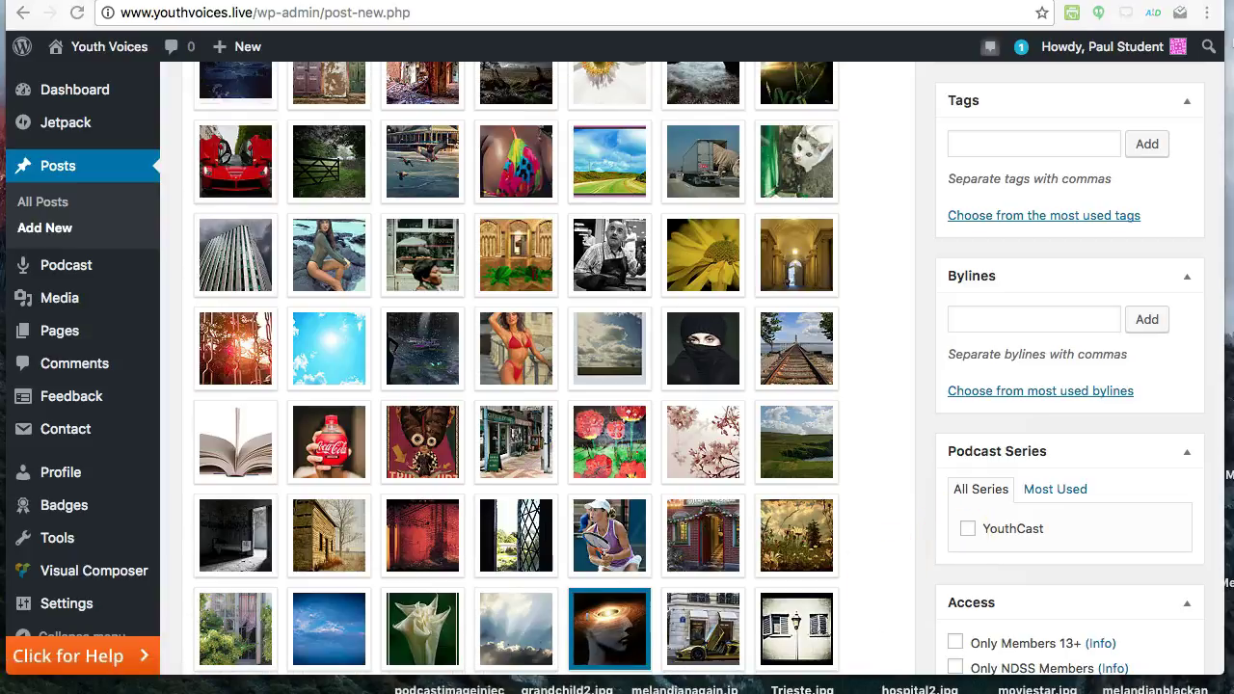
scroll(909, 347, up, 8)
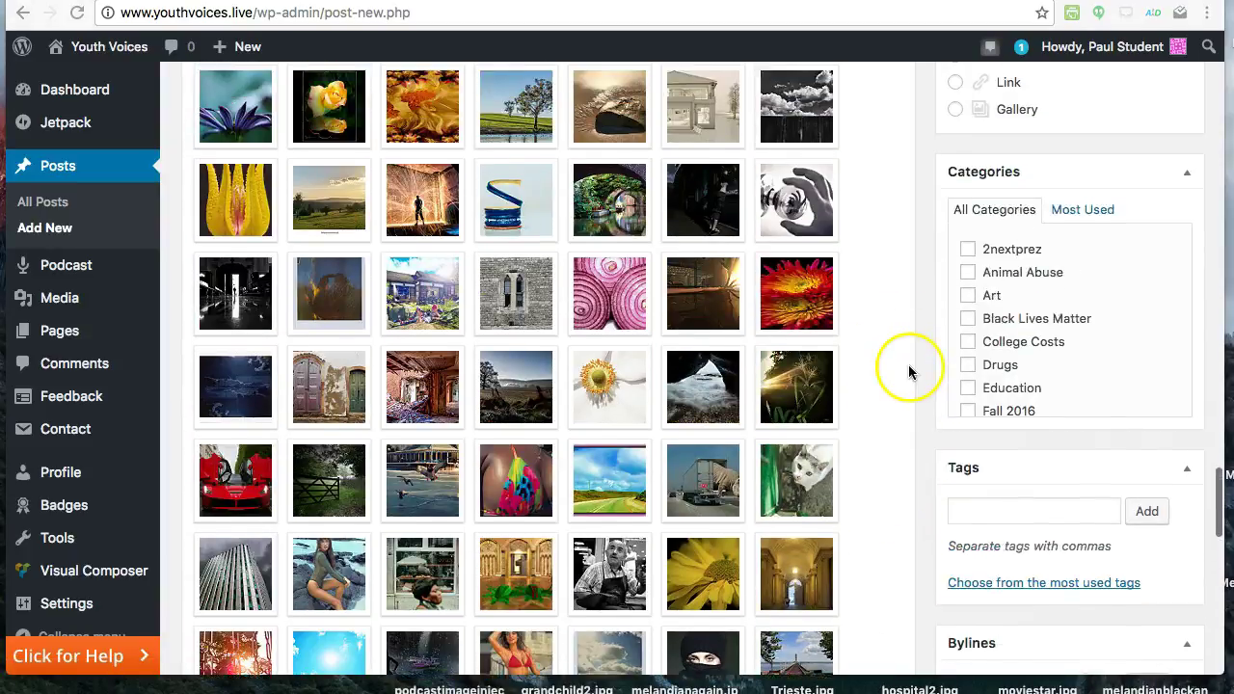
File the post under the Education, Fall 2016 and Inquiry categories
scroll(911, 564, down, 2)
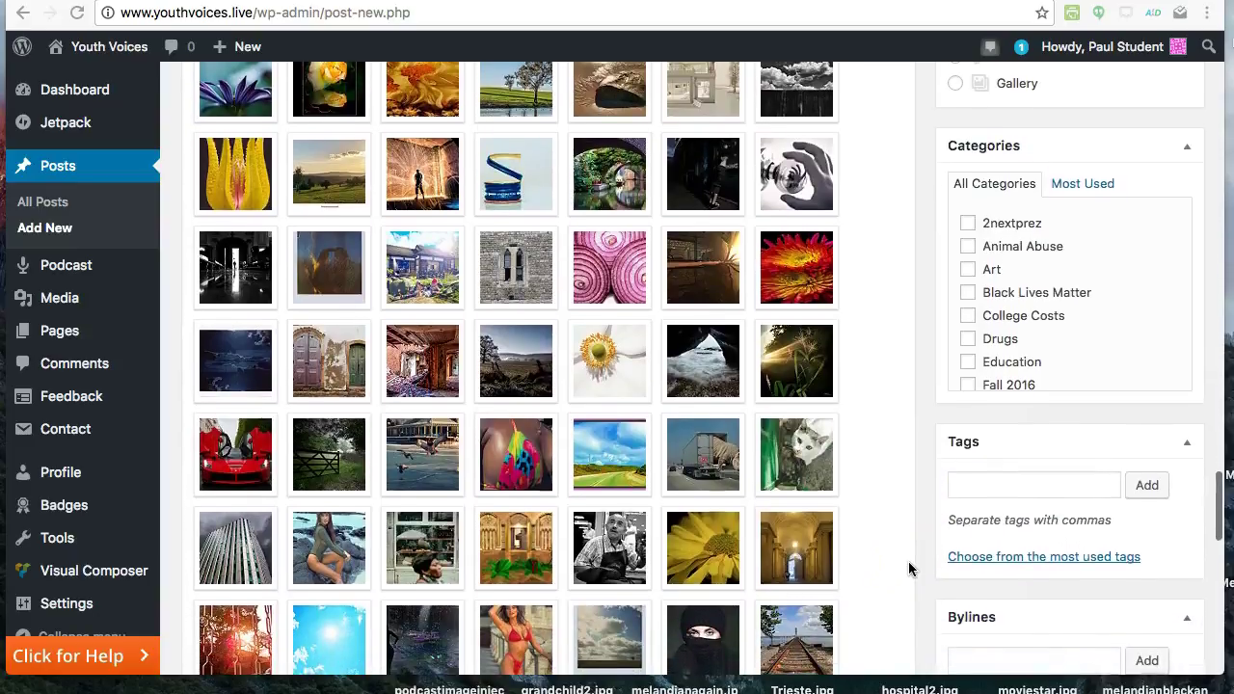
scroll(1070, 251, up, 2)
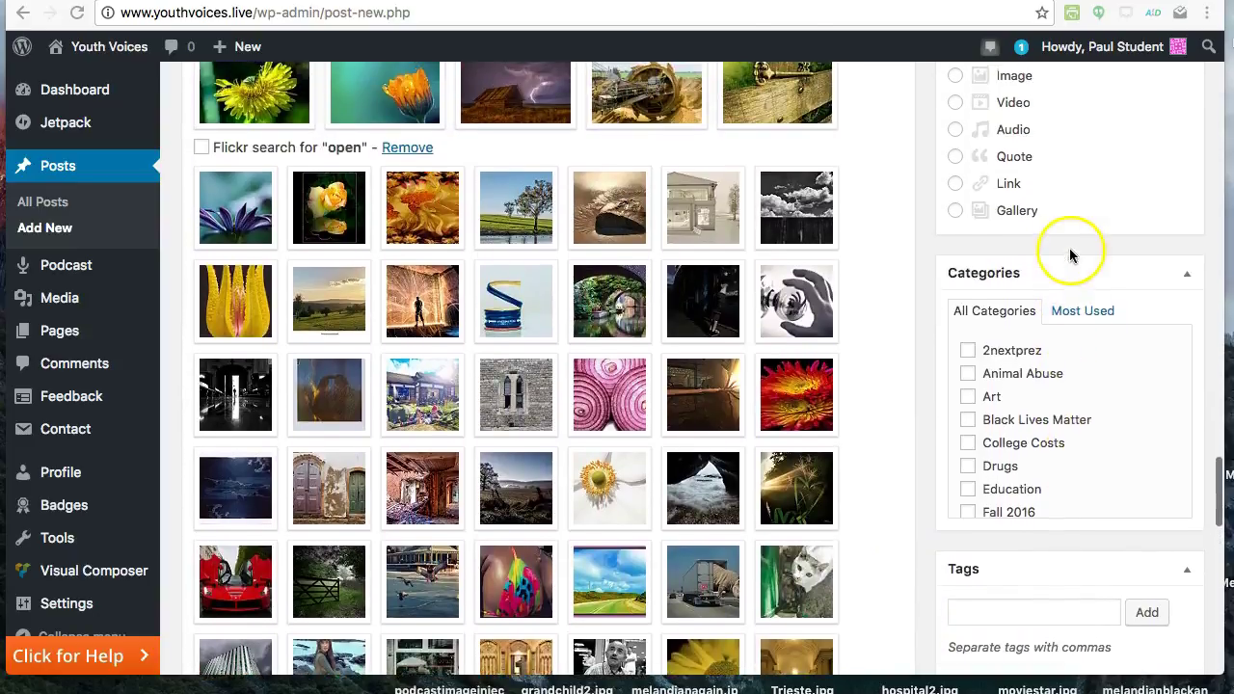
scroll(1051, 280, down, 1)
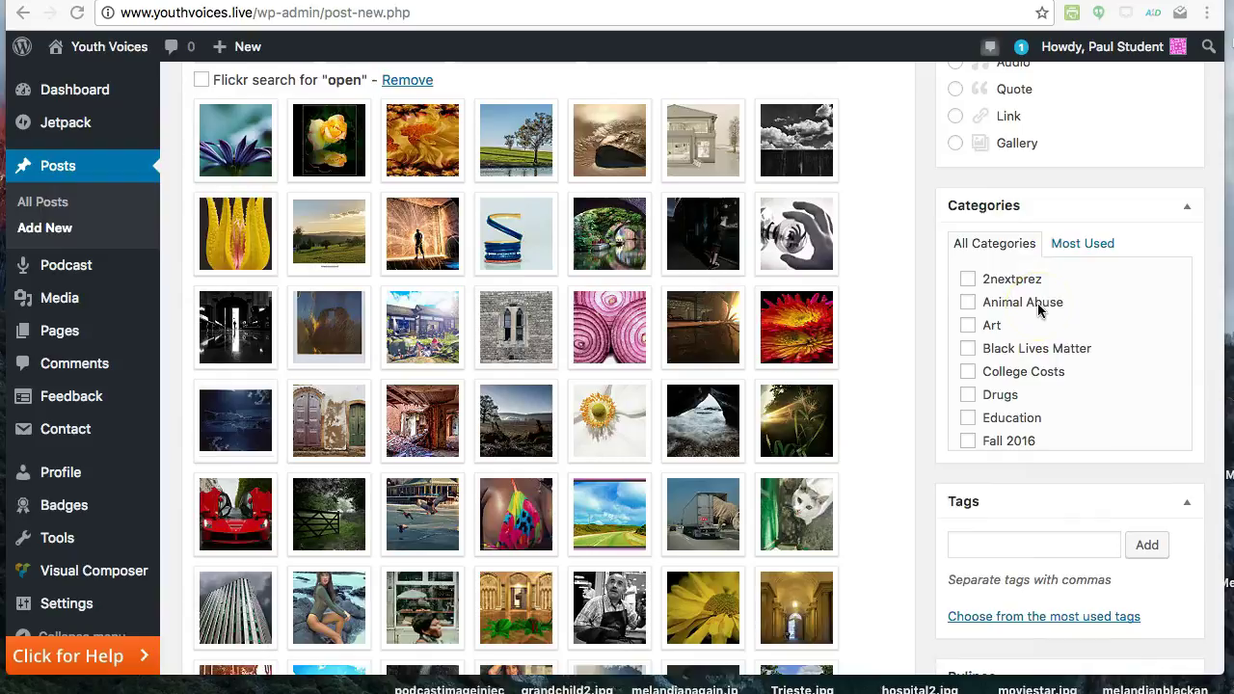
scroll(1038, 310, down, 3)
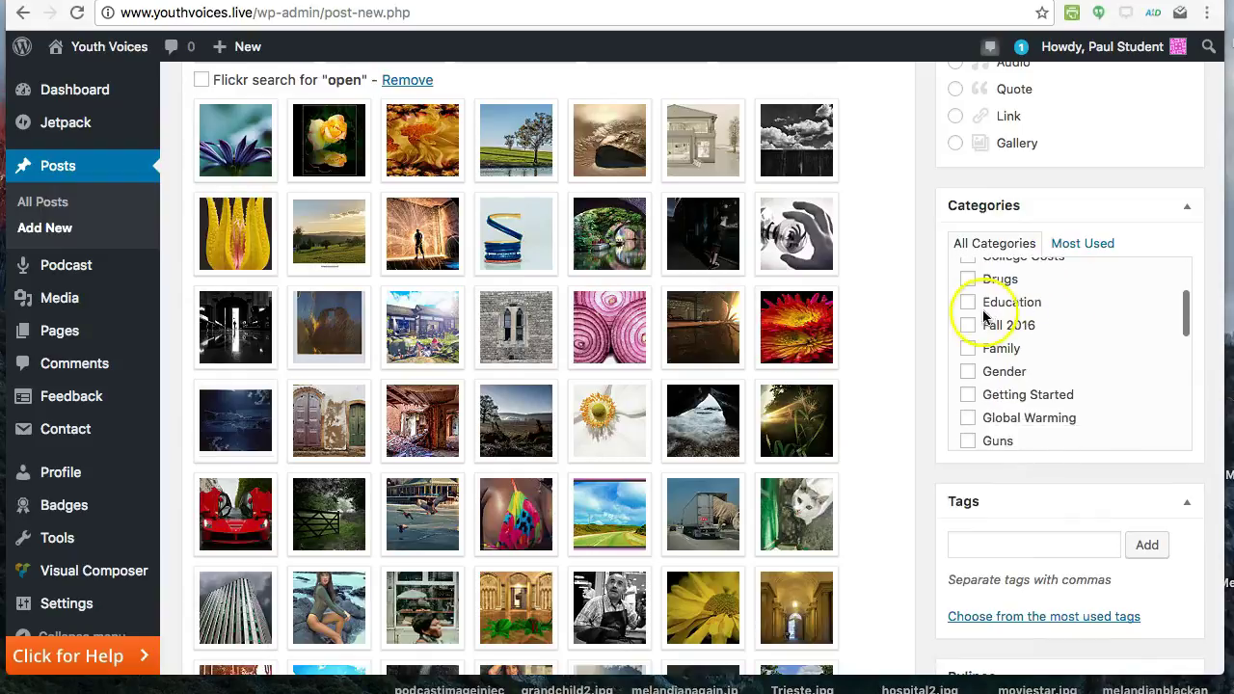
click(966, 302)
click(967, 325)
scroll(1004, 339, down, 1)
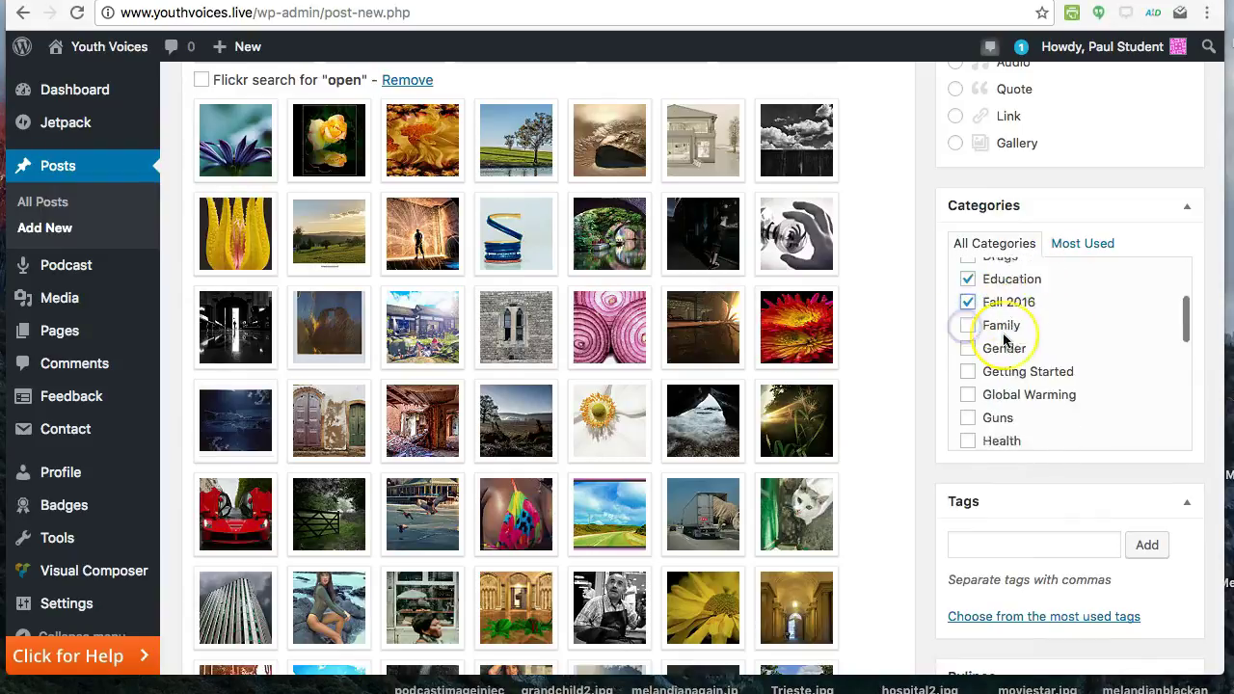
scroll(1004, 335, down, 5)
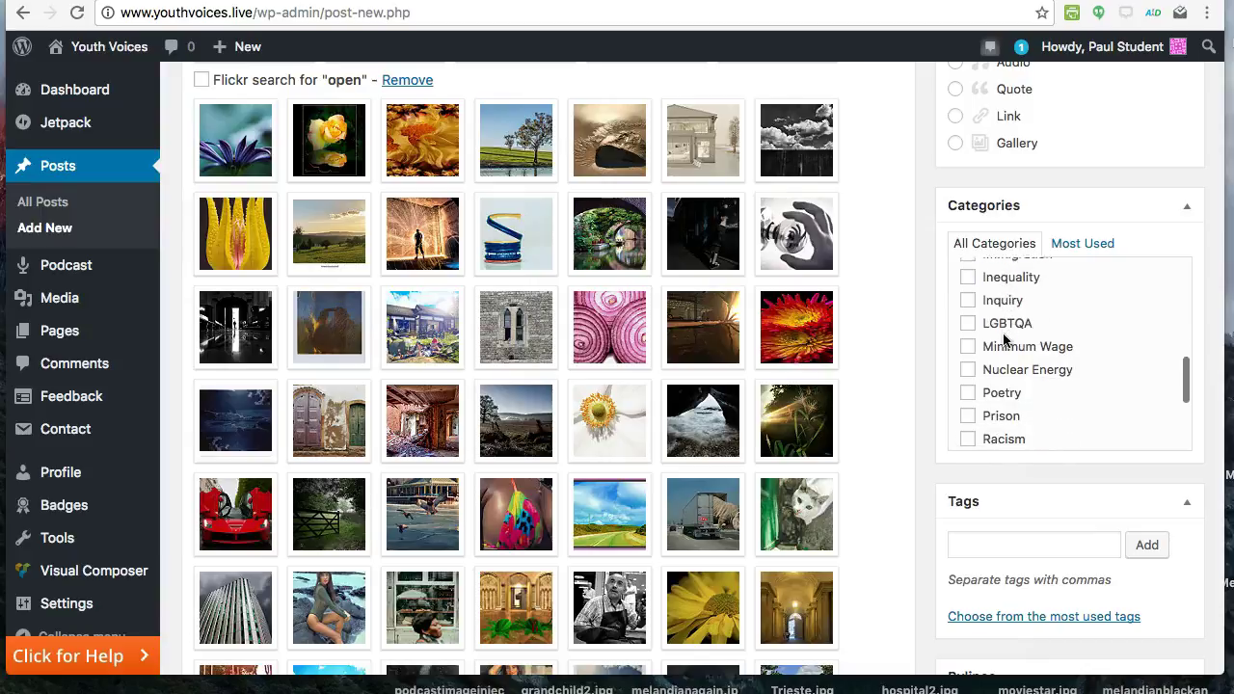
scroll(1003, 339, down, 1)
click(968, 291)
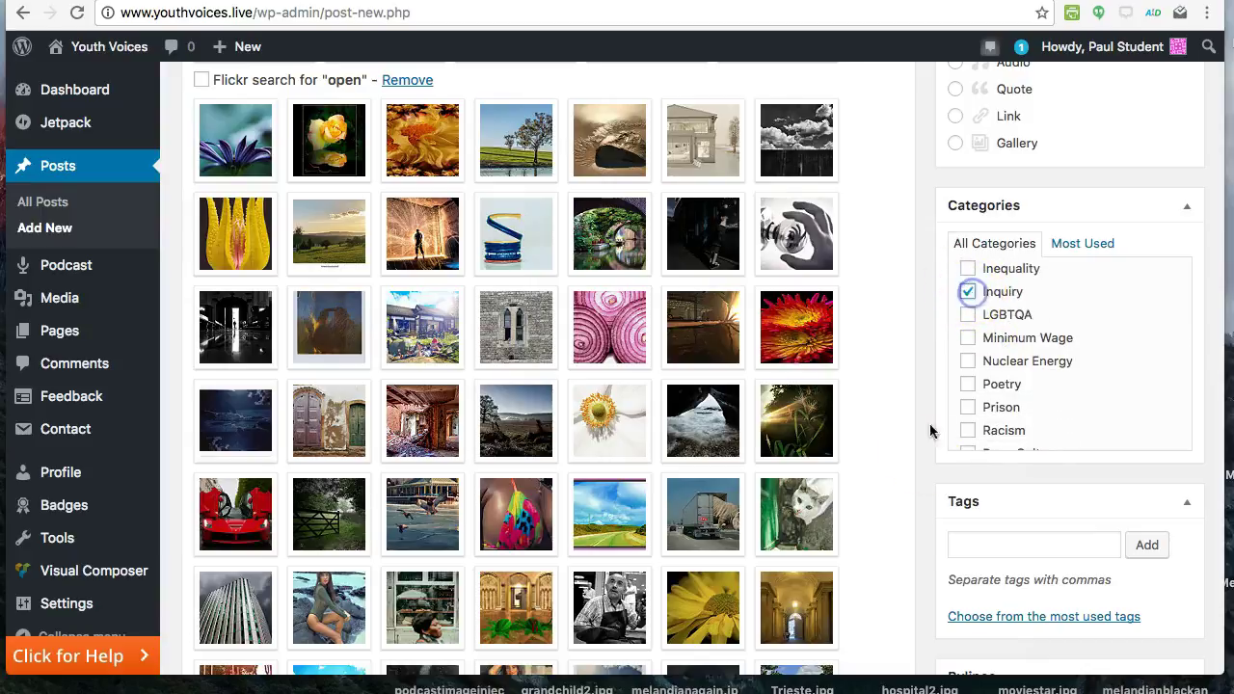
Add the tags 'open networks' and 'Youth Voices'
click(961, 544)
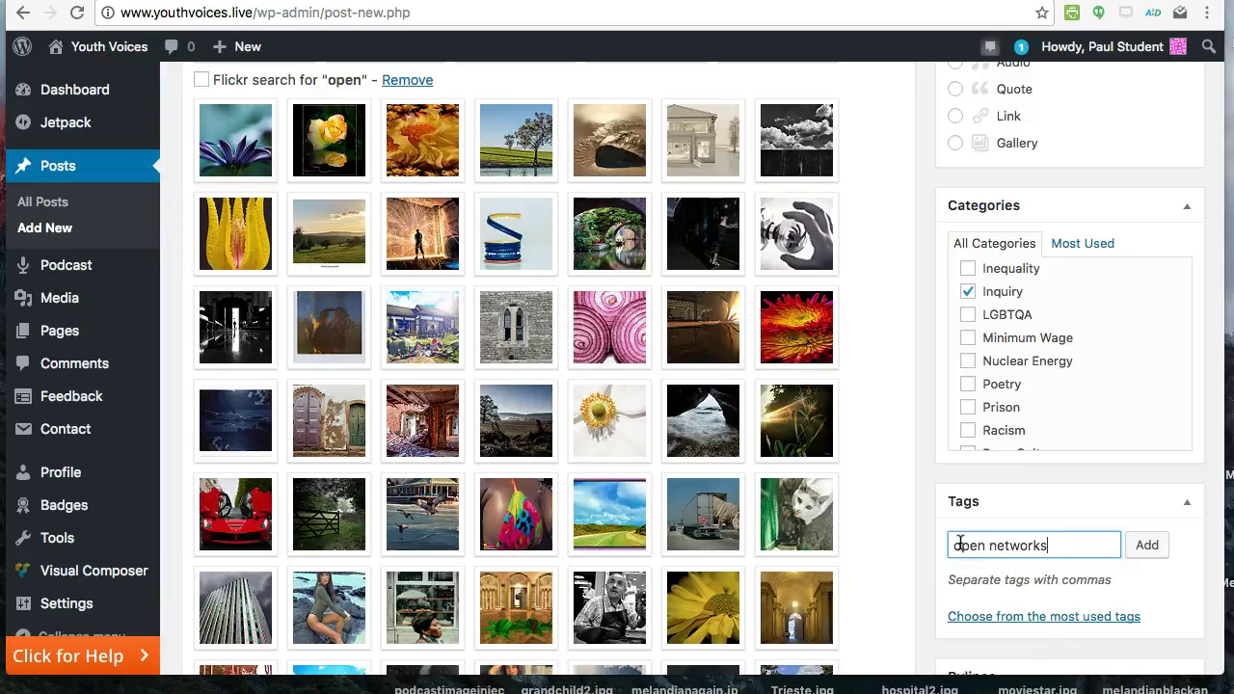
text(open networks,Youth Voices,)
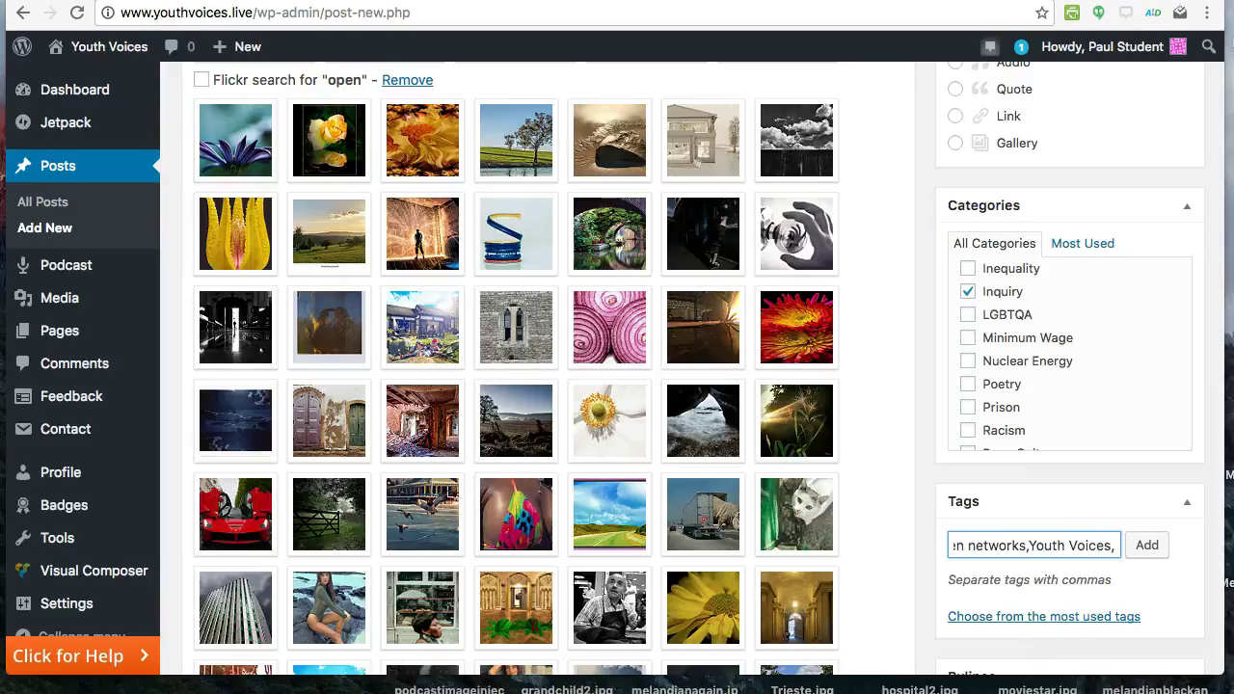
key(Home)
Expand the License box and keep Creative Commons Attribution 4.0 (CC BY 4.0) selected
scroll(710, 385, up, 15)
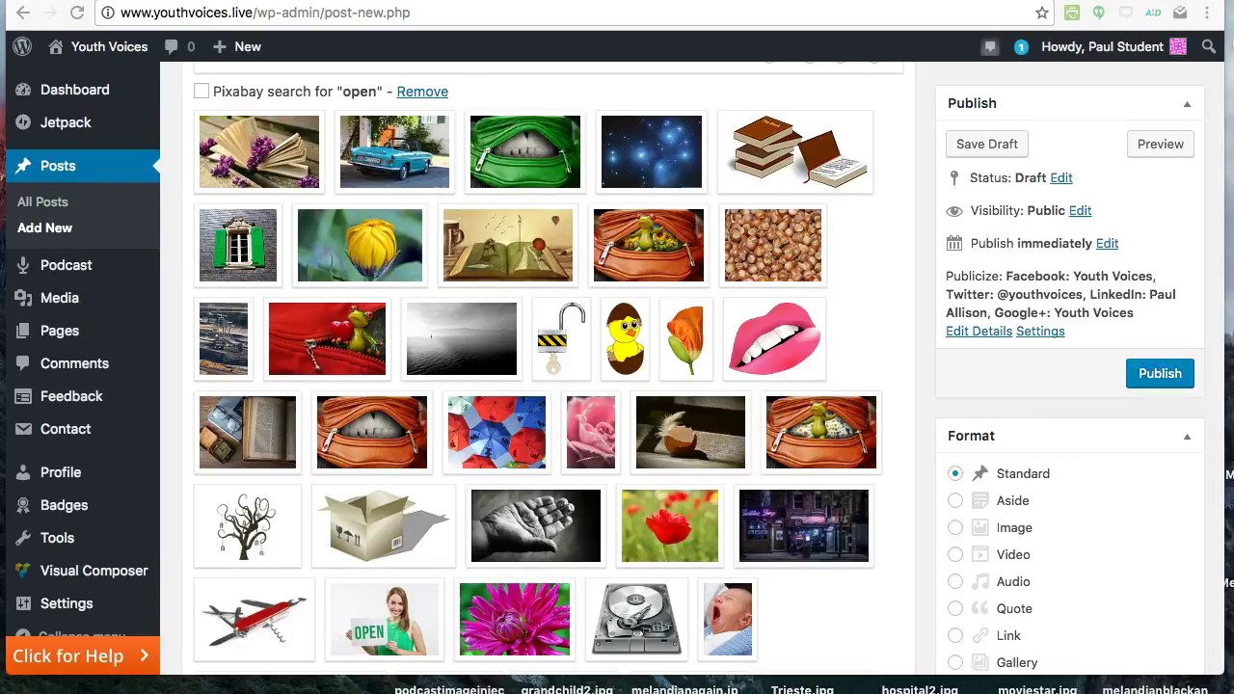
scroll(876, 356, down, 15)
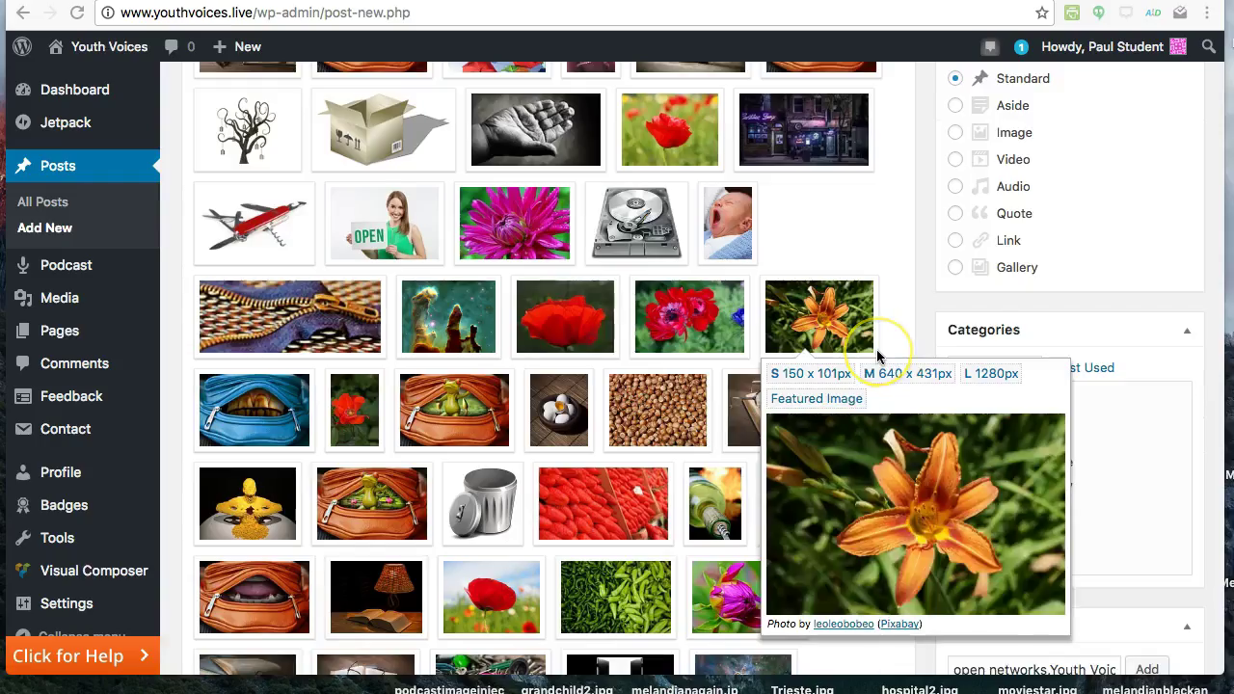
scroll(877, 356, down, 20)
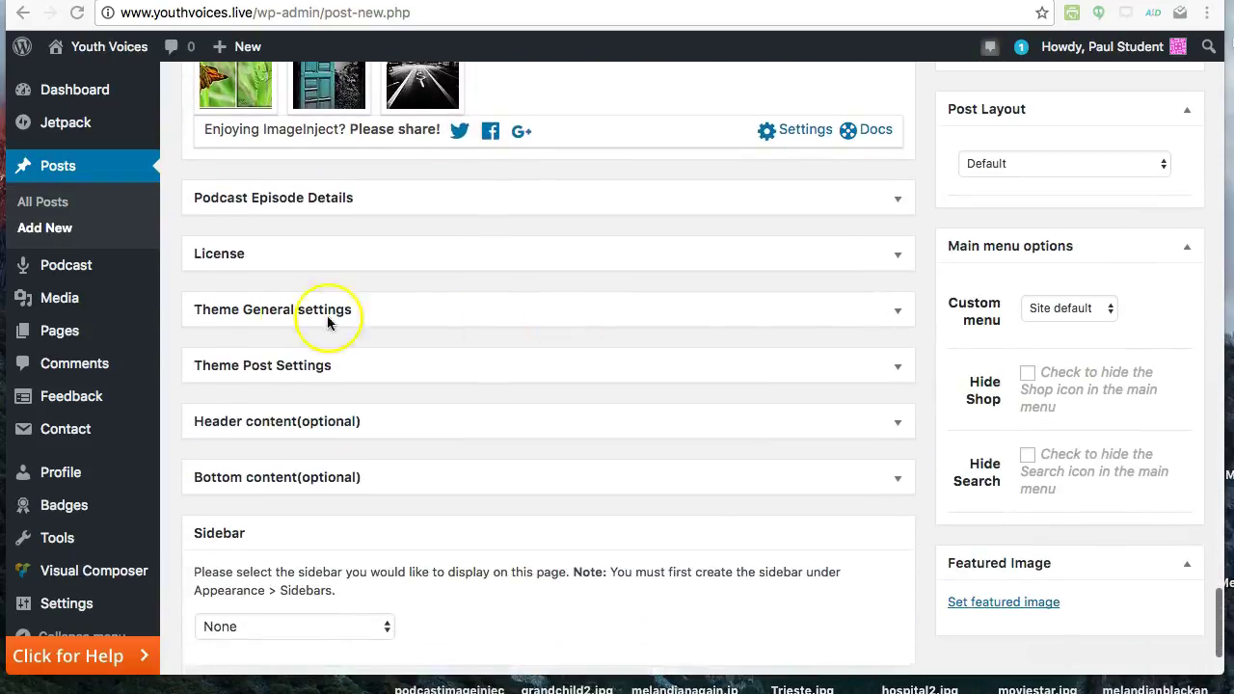
click(271, 253)
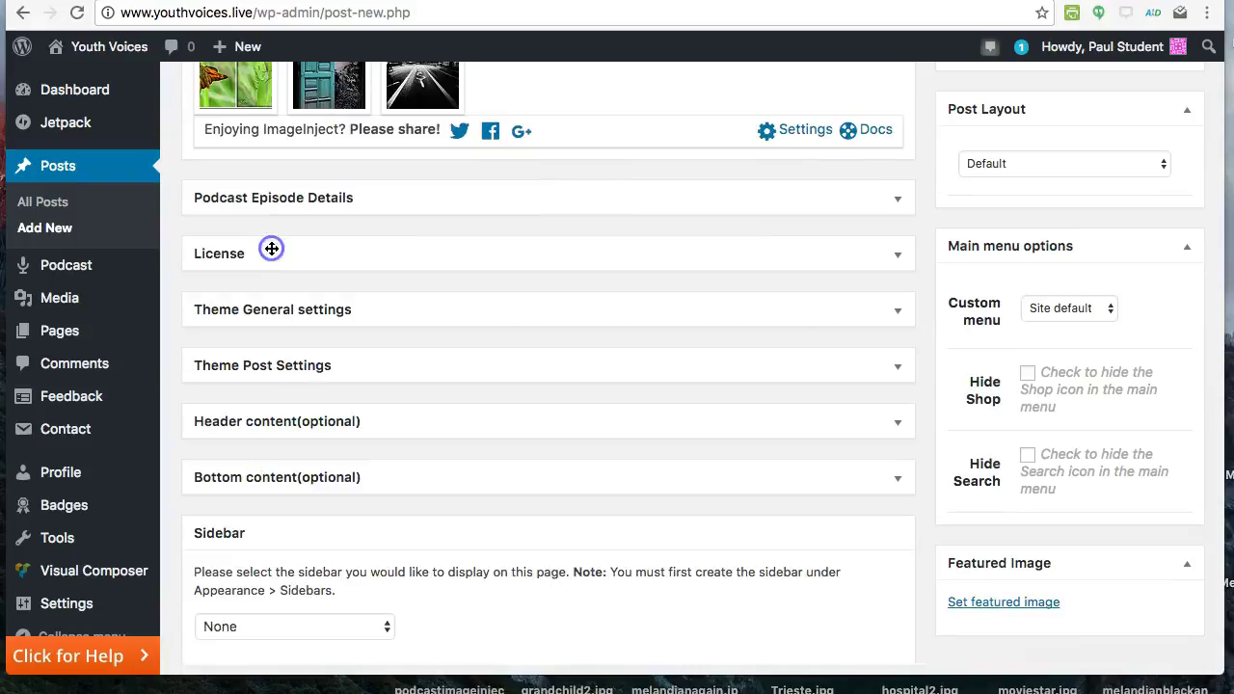
click(295, 260)
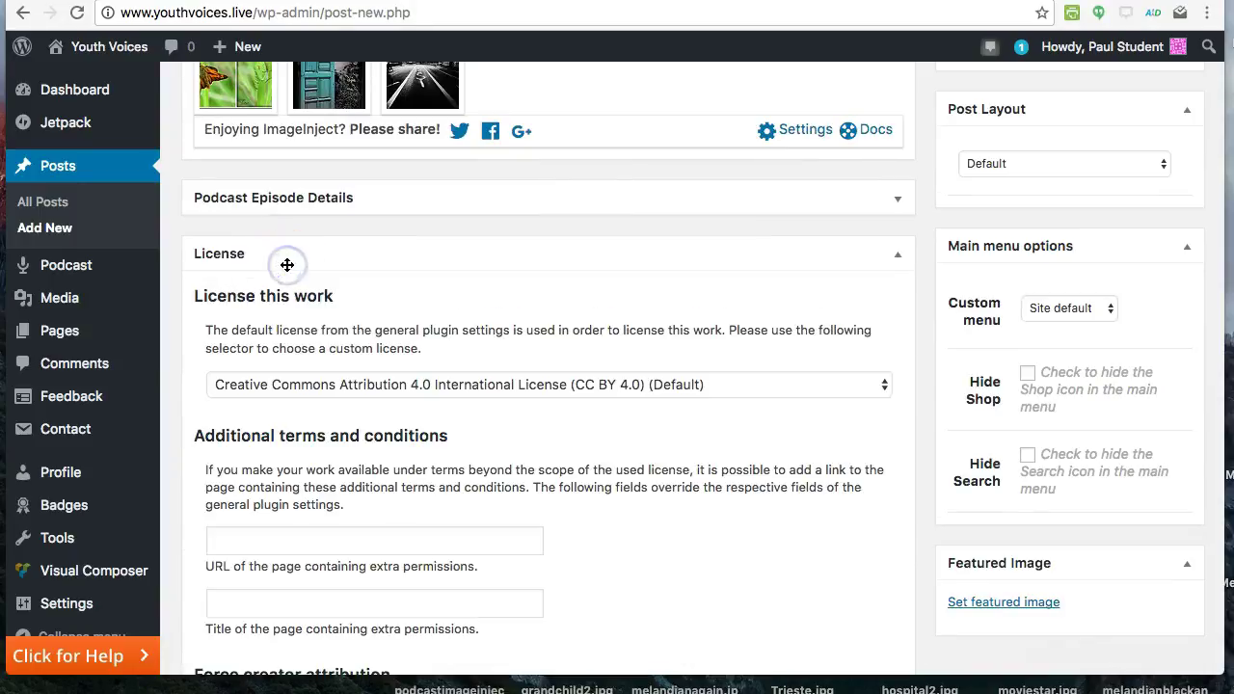
scroll(358, 386, down, 10)
scroll(357, 386, up, 4)
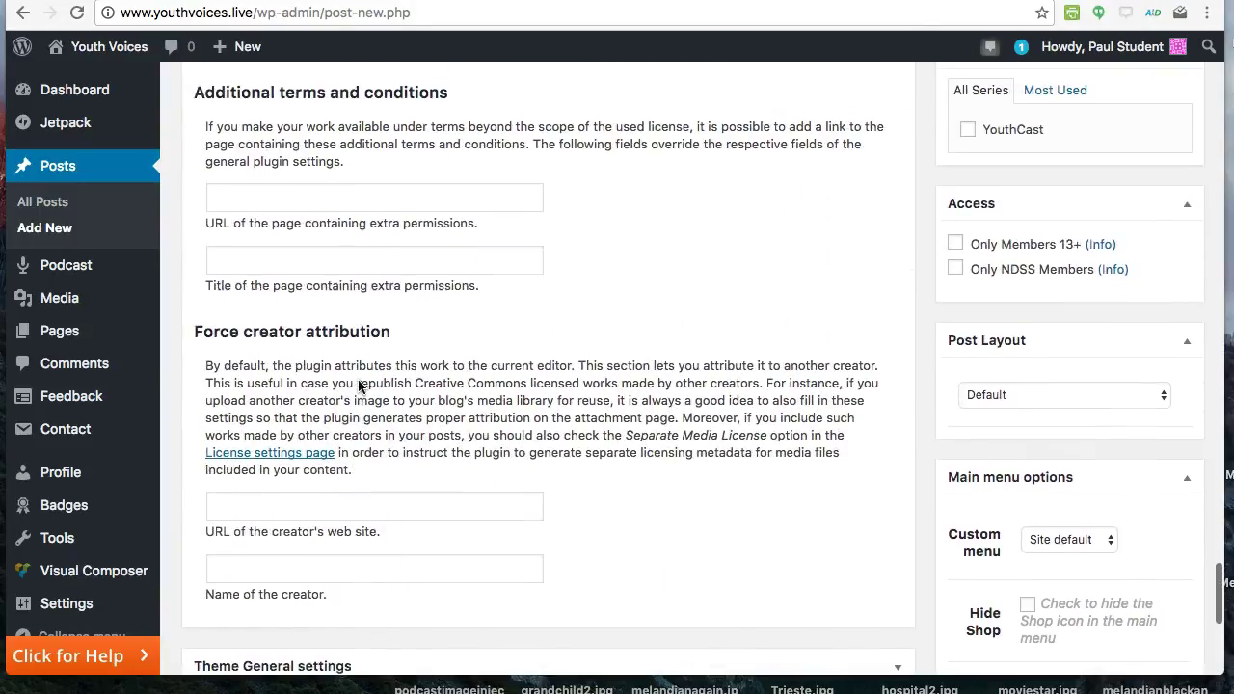
scroll(358, 385, up, 2)
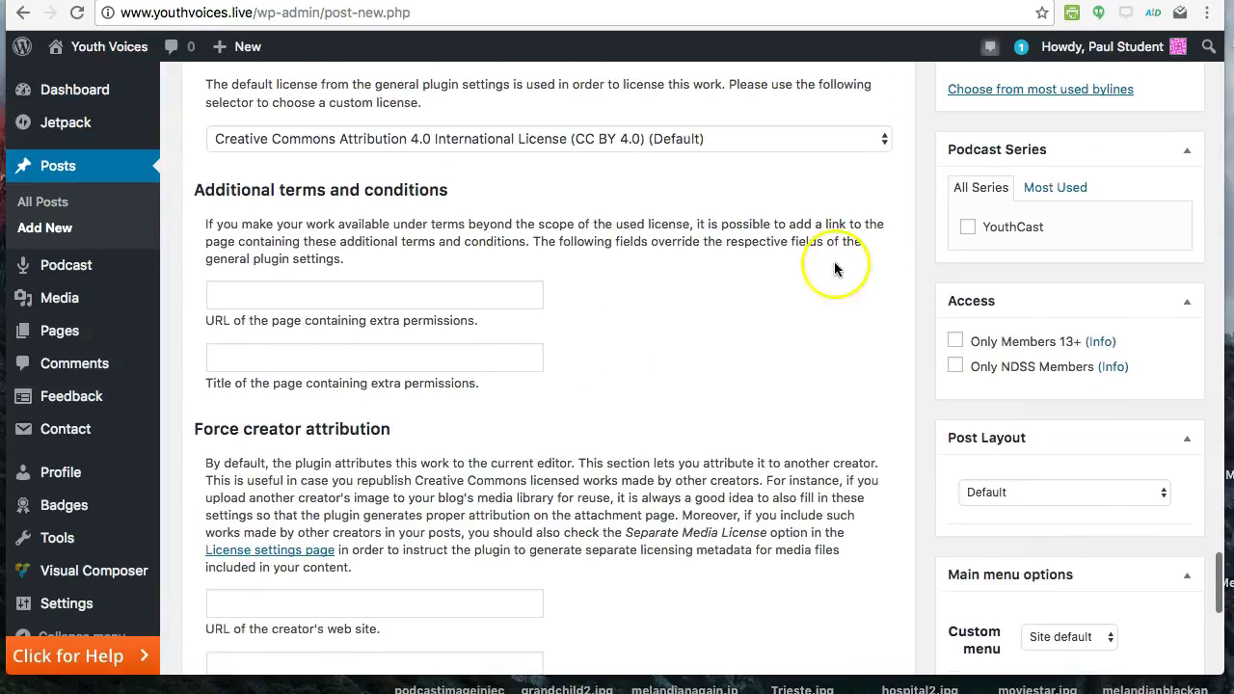
click(864, 139)
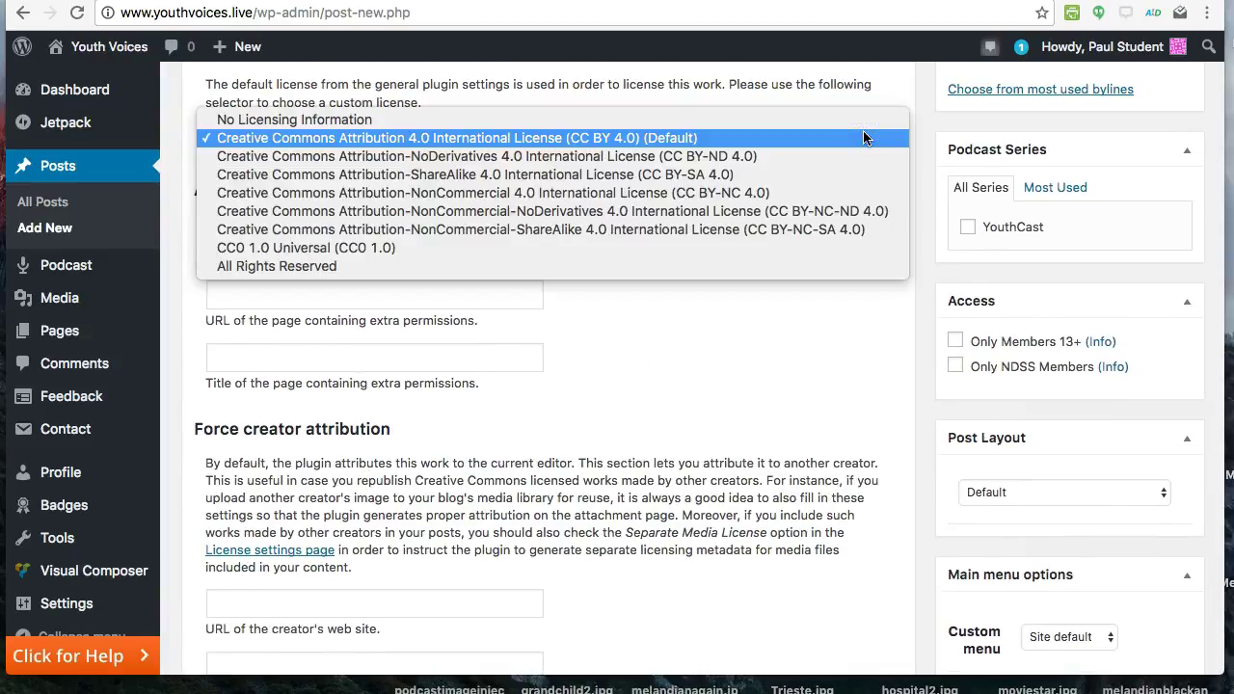
click(803, 300)
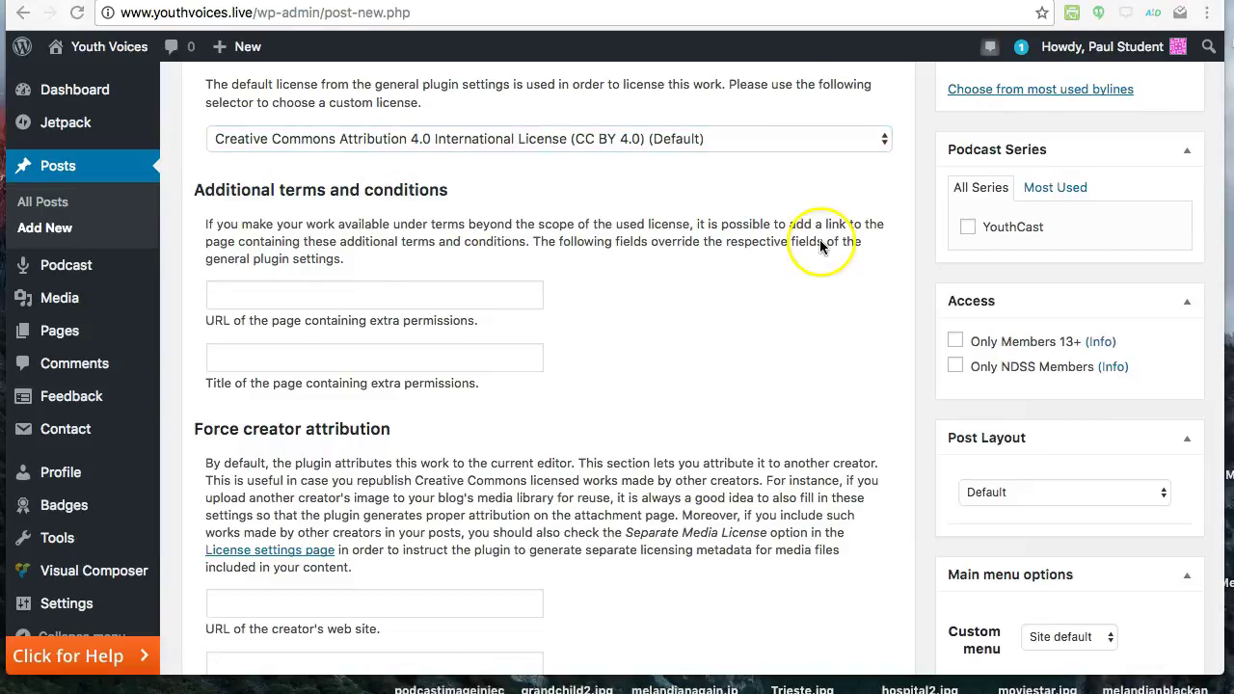
scroll(820, 253, up, 15)
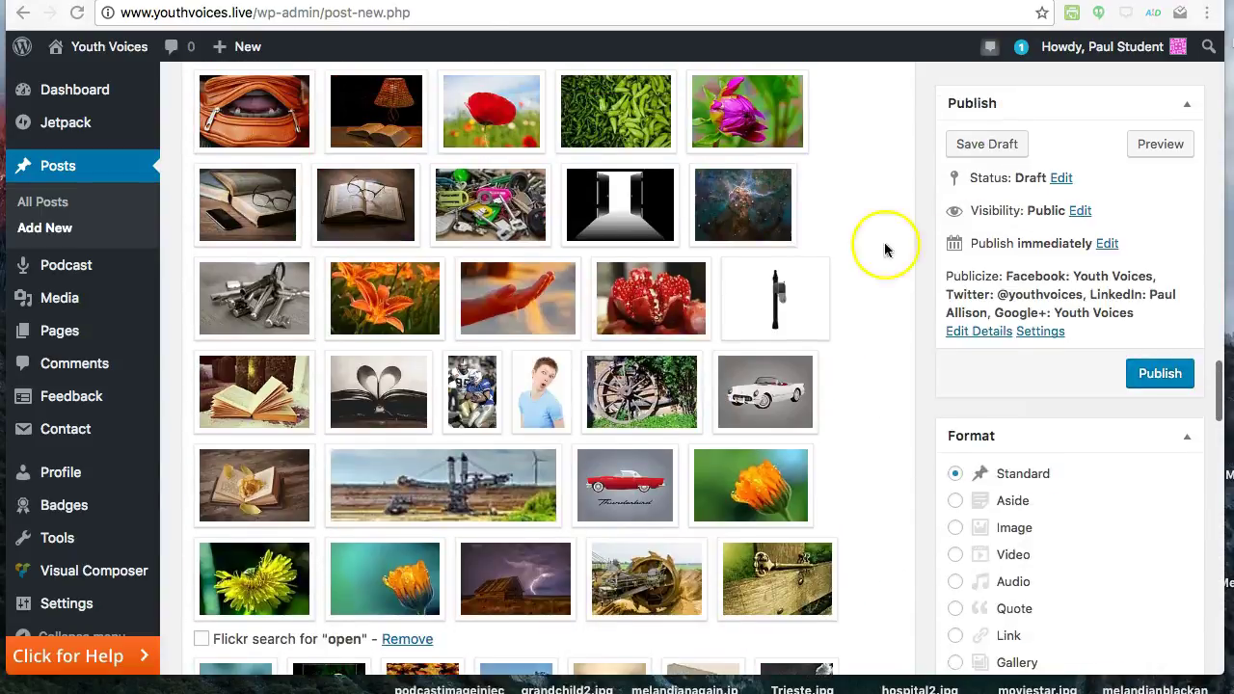
click(1079, 212)
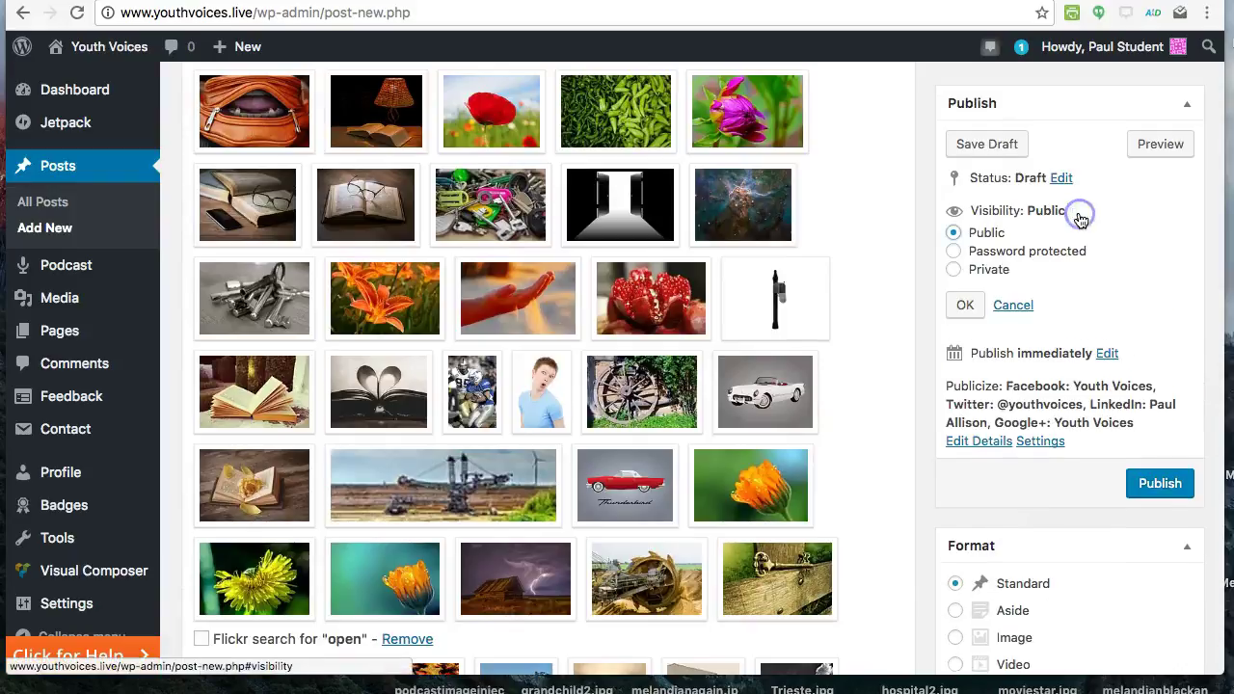
click(954, 271)
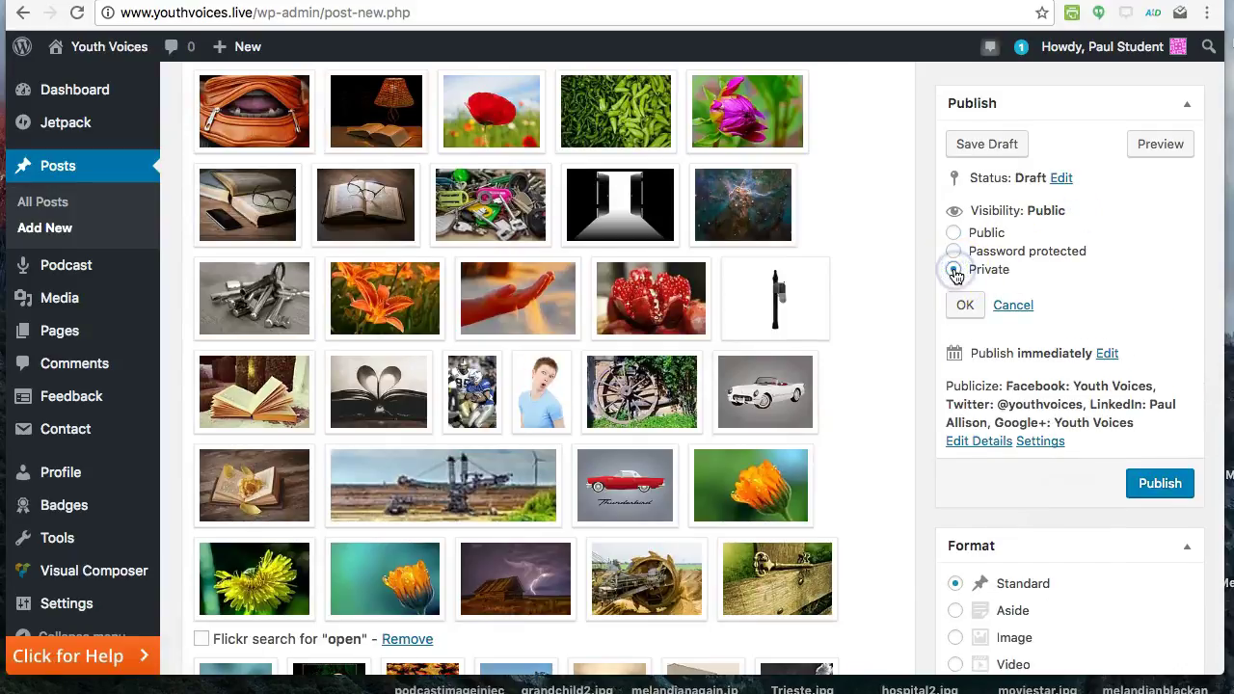
click(964, 306)
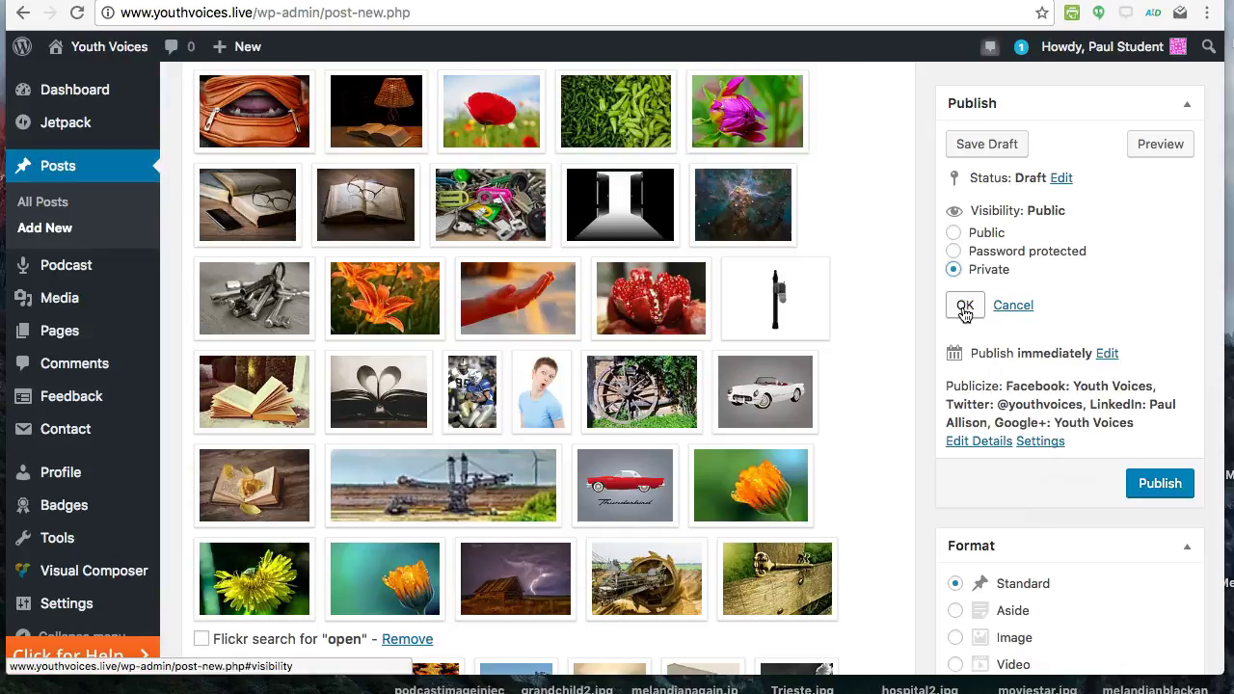
click(953, 233)
click(961, 306)
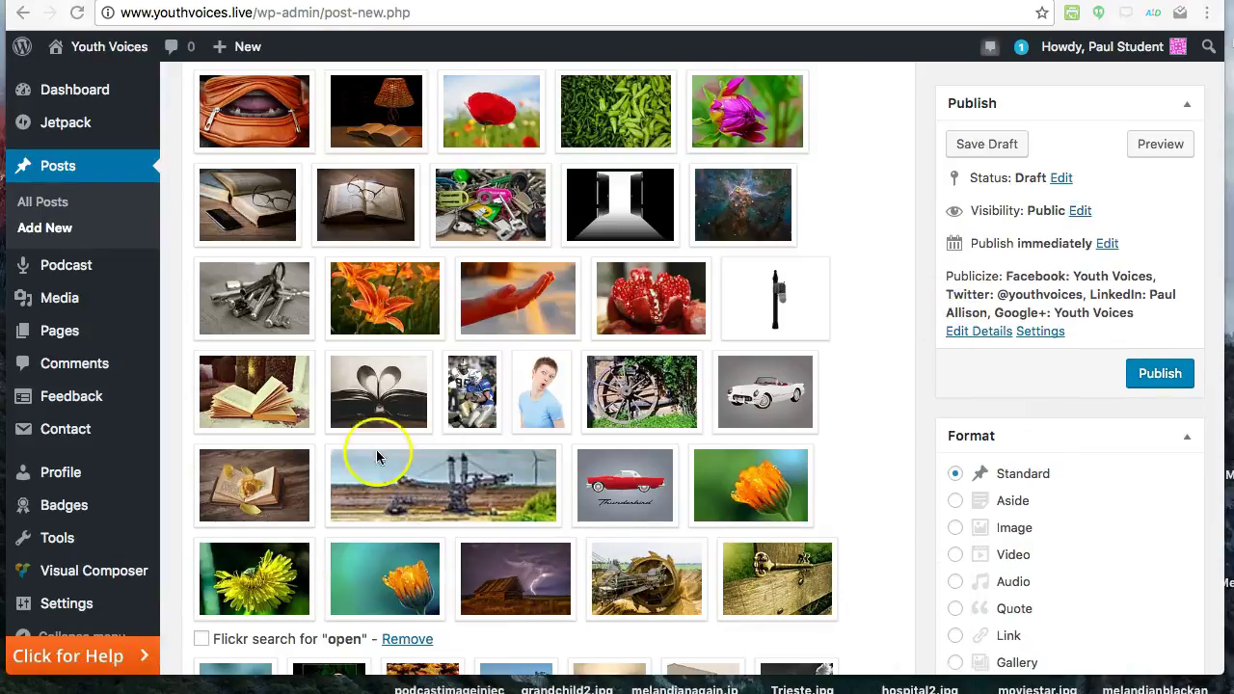
scroll(849, 353, down, 6)
scroll(849, 353, down, 15)
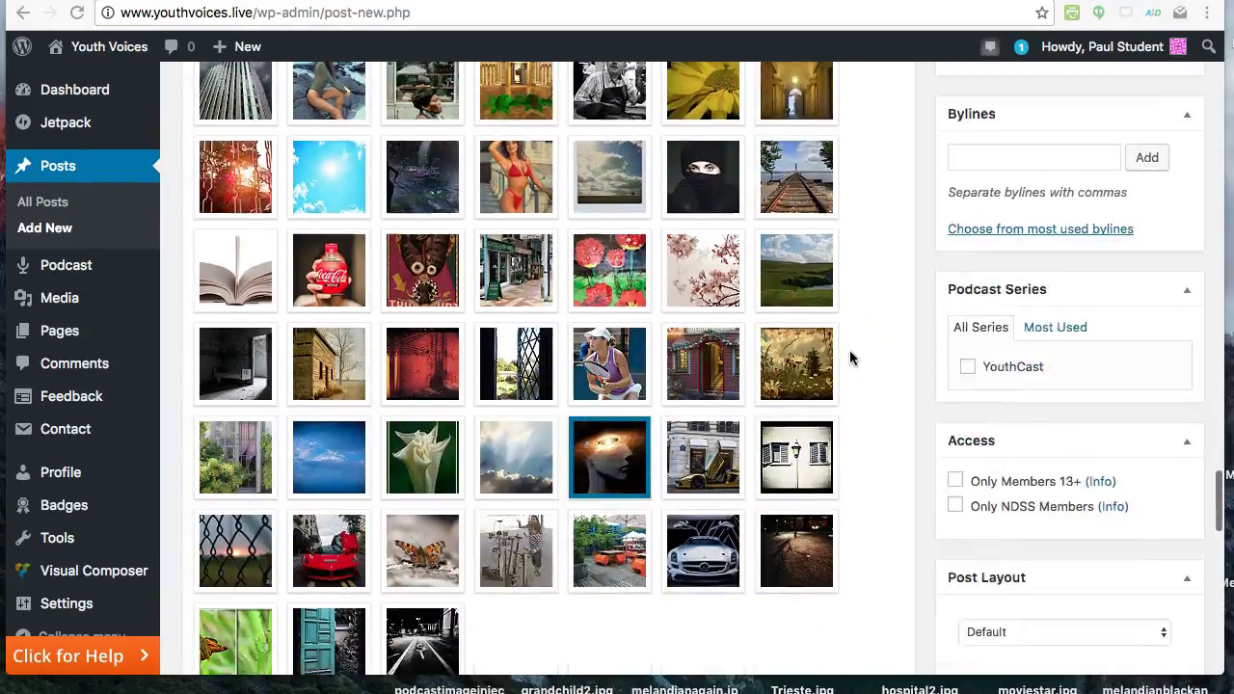
scroll(965, 369, down, 5)
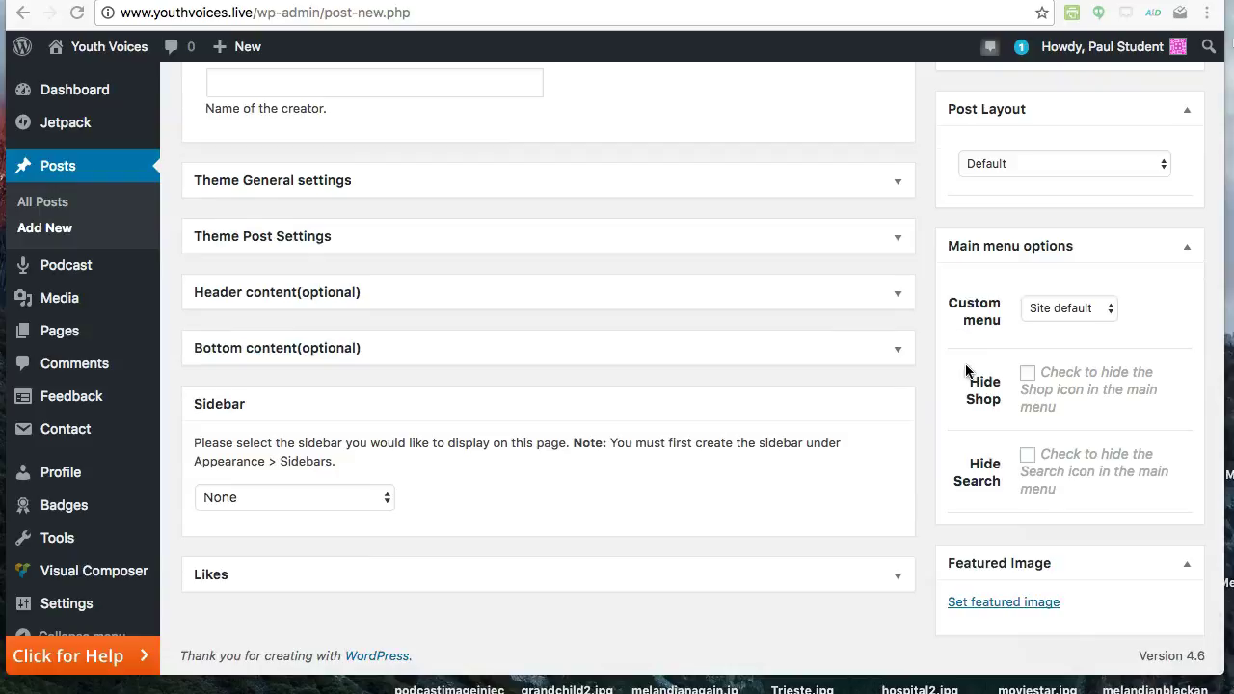
scroll(961, 376, up, 3)
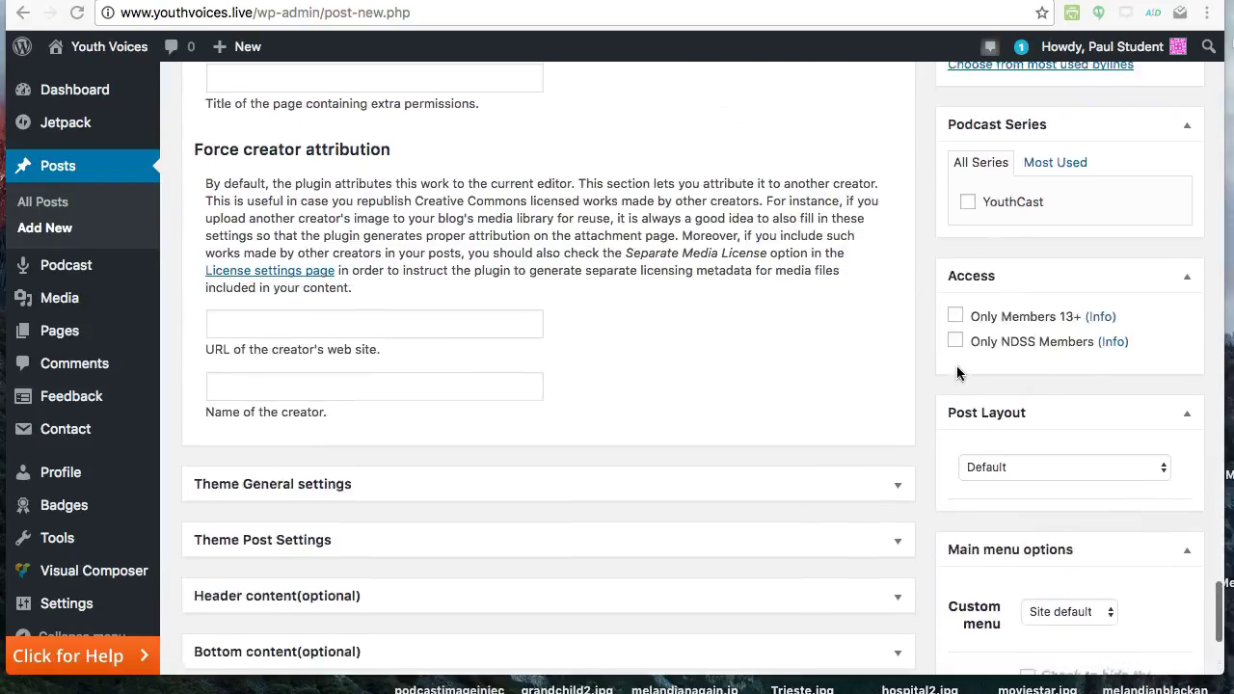
scroll(956, 371, down, 1)
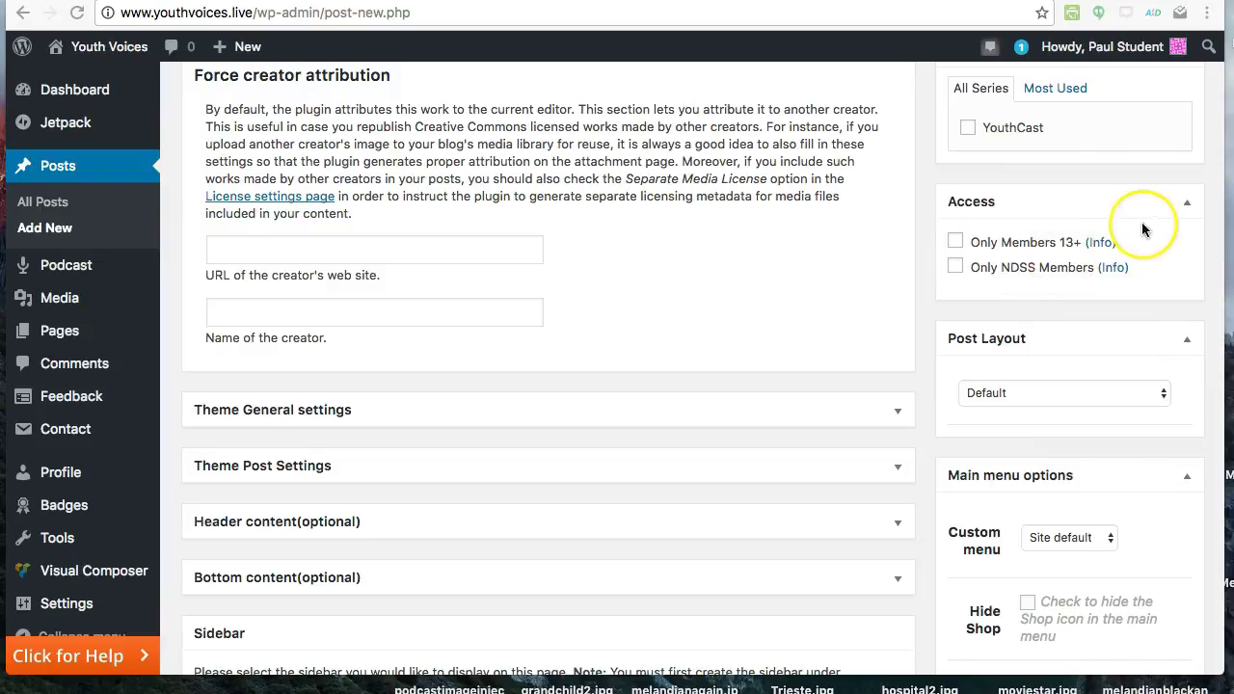
click(1186, 207)
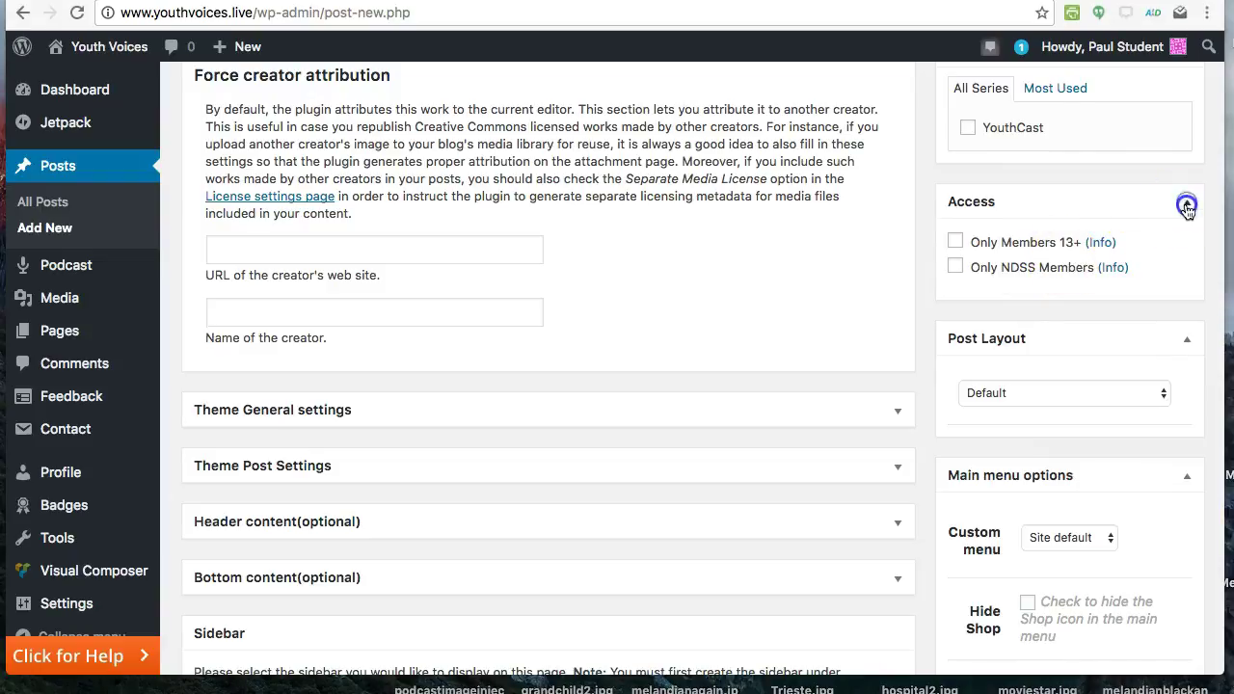
click(1187, 212)
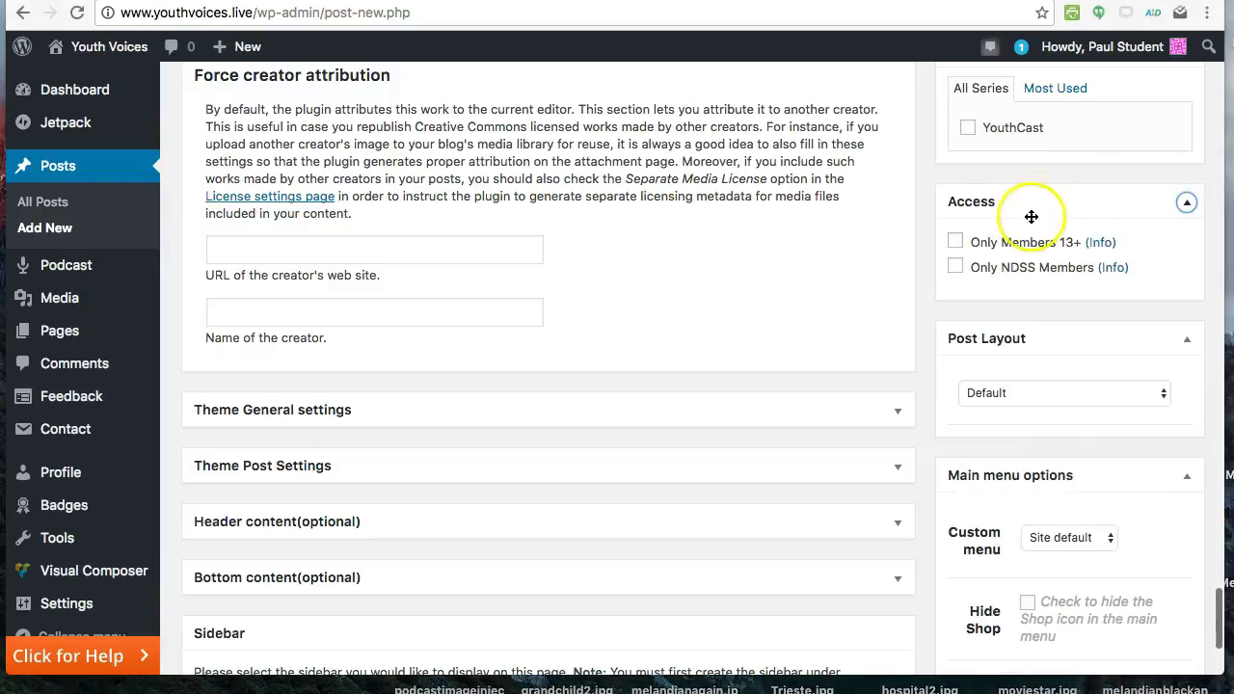
click(957, 244)
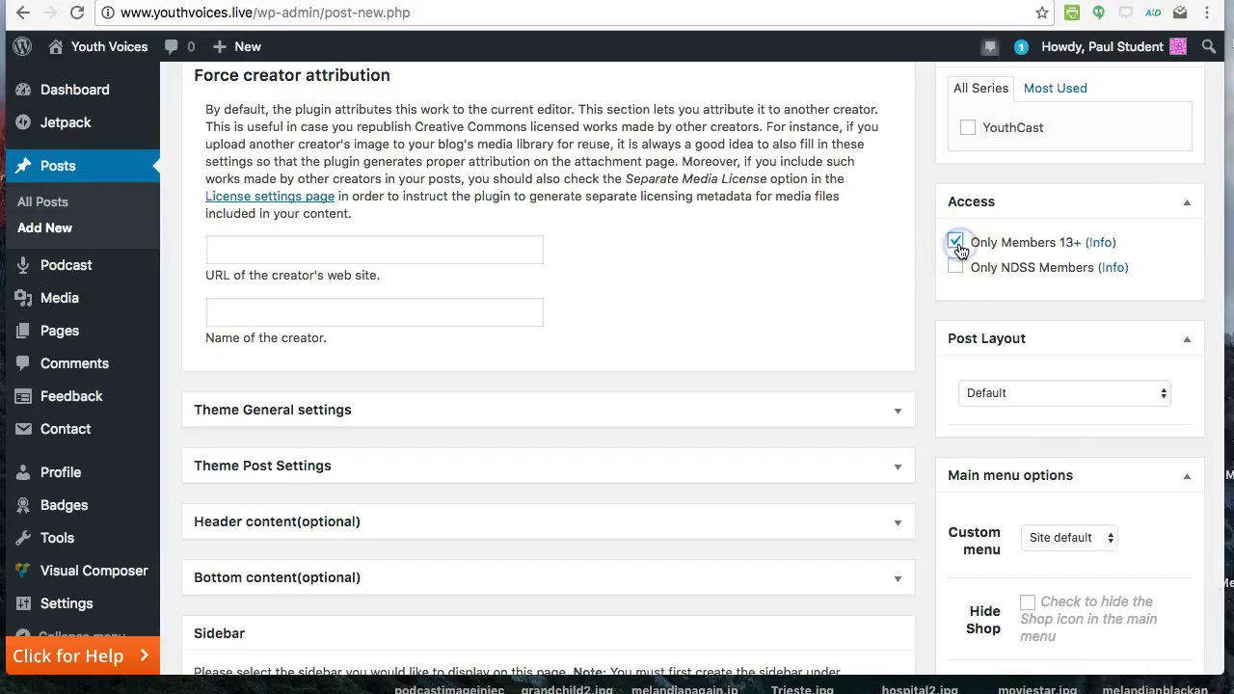
click(957, 267)
click(958, 267)
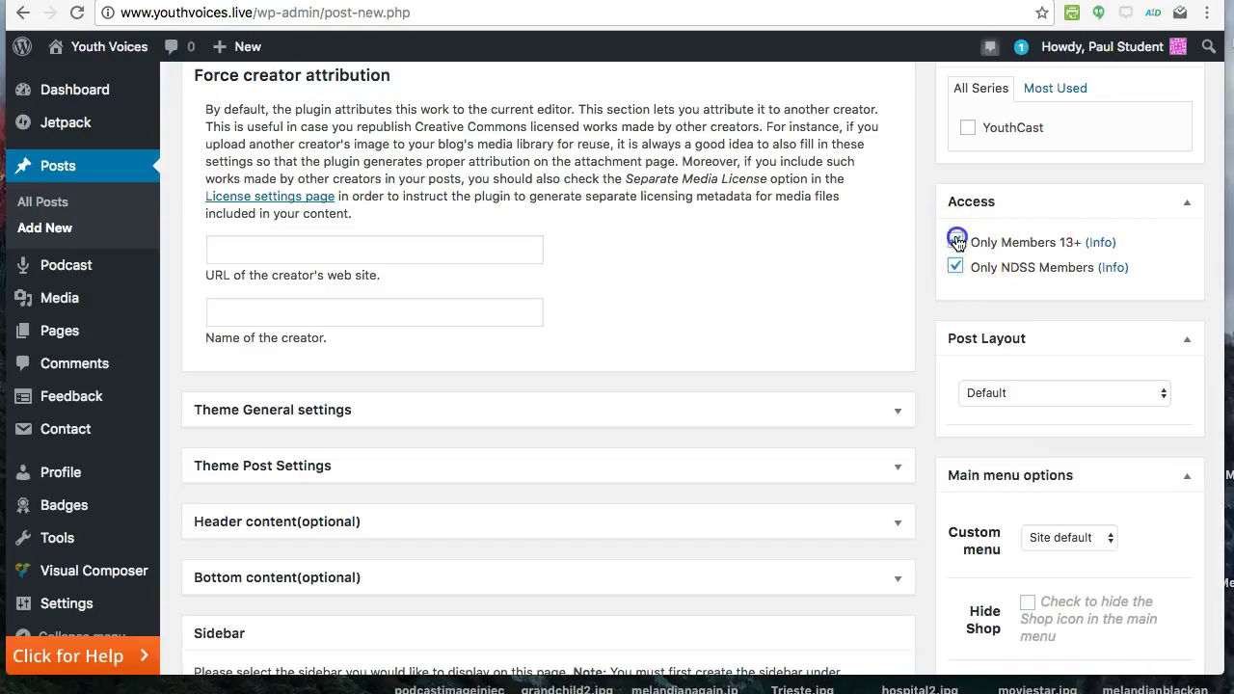
click(956, 242)
click(955, 242)
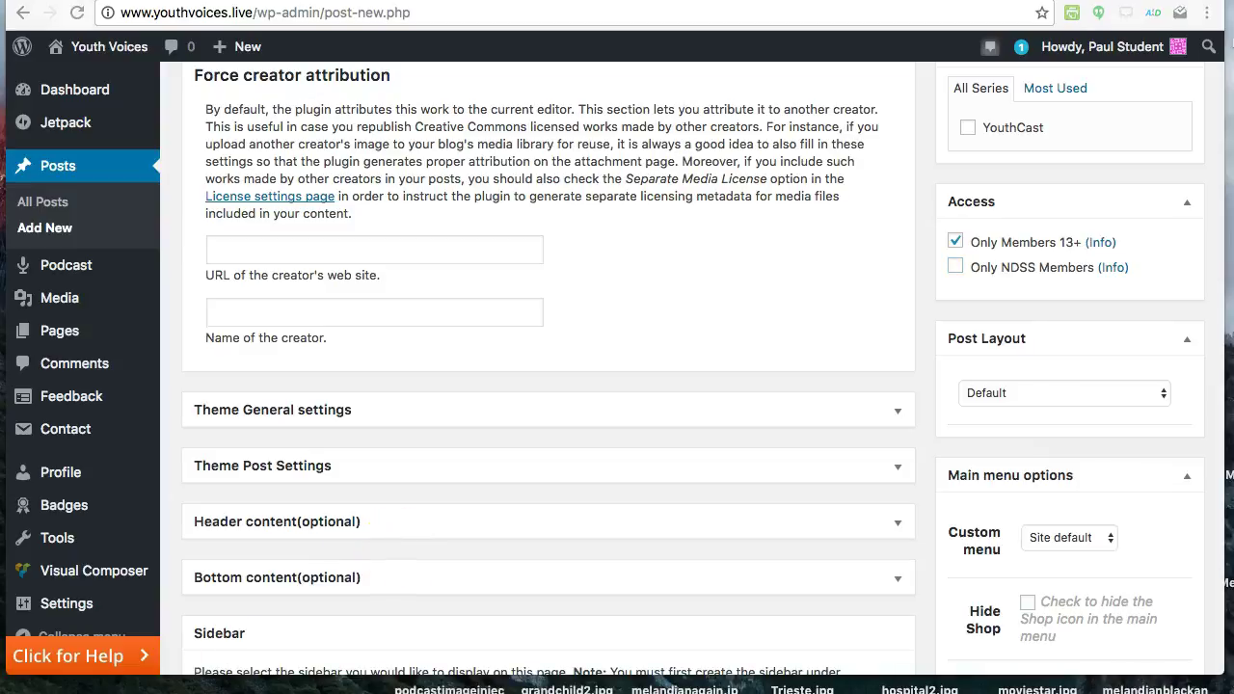
click(956, 242)
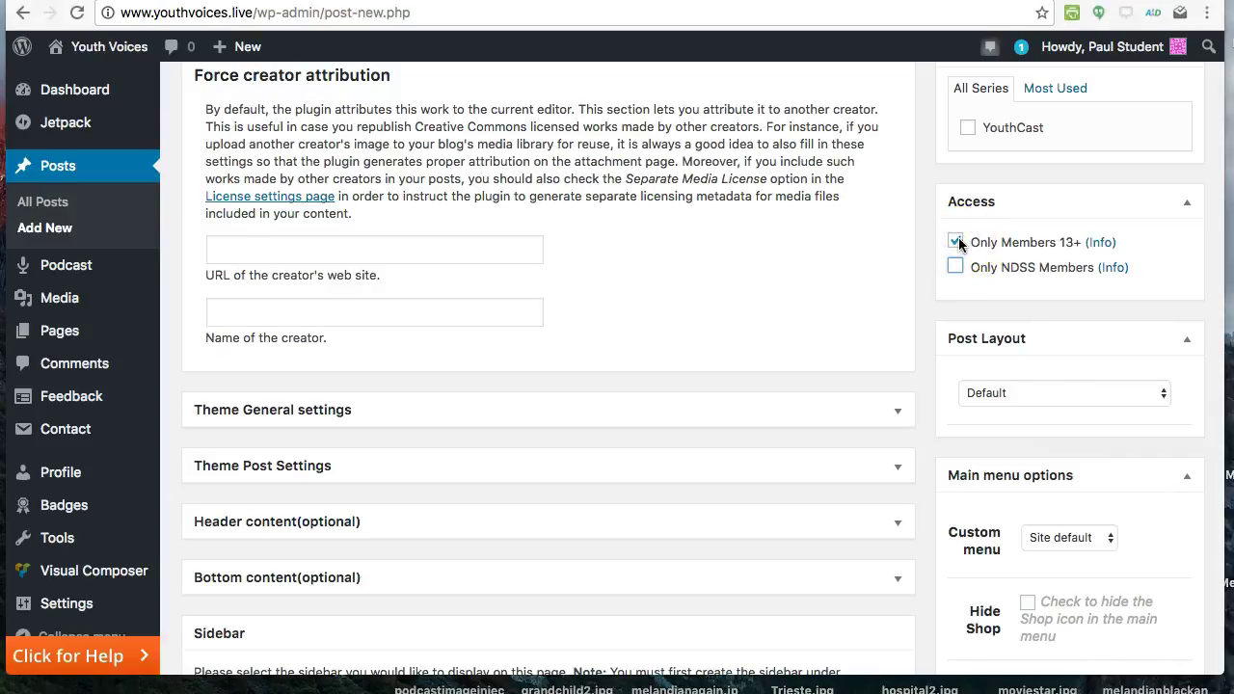
click(957, 242)
scroll(881, 258, up, 3)
scroll(881, 259, up, 10)
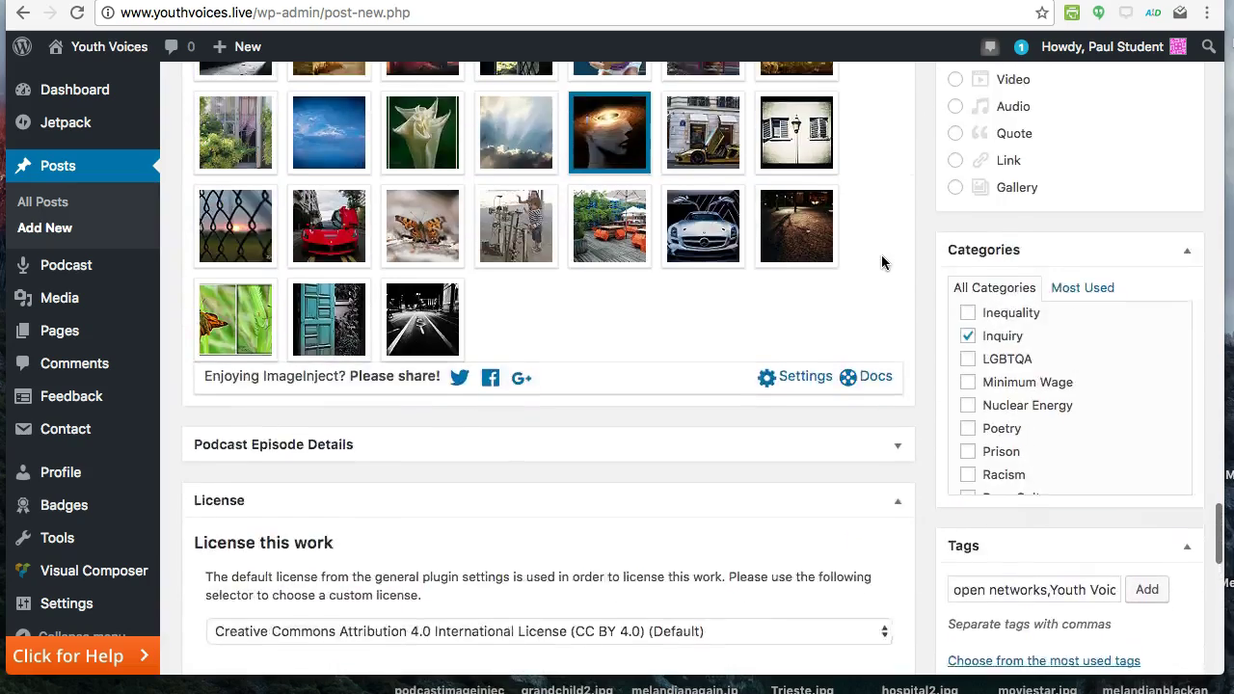
scroll(881, 254, up, 5)
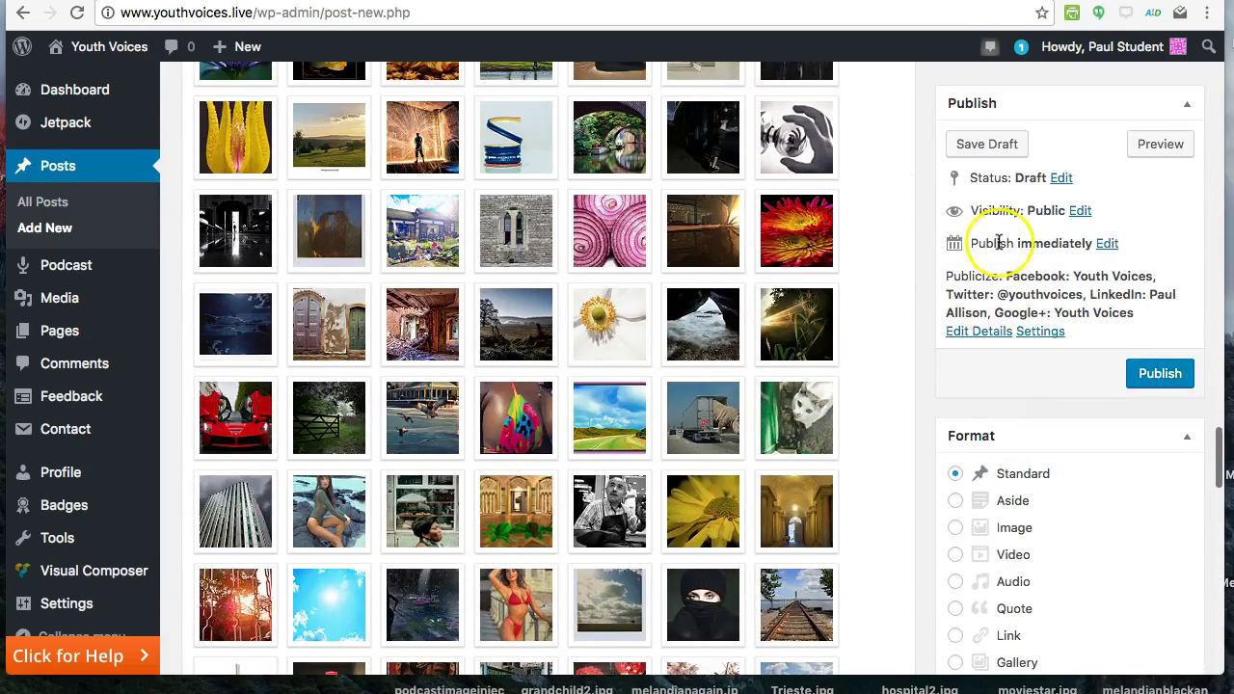
scroll(999, 240, up, 10)
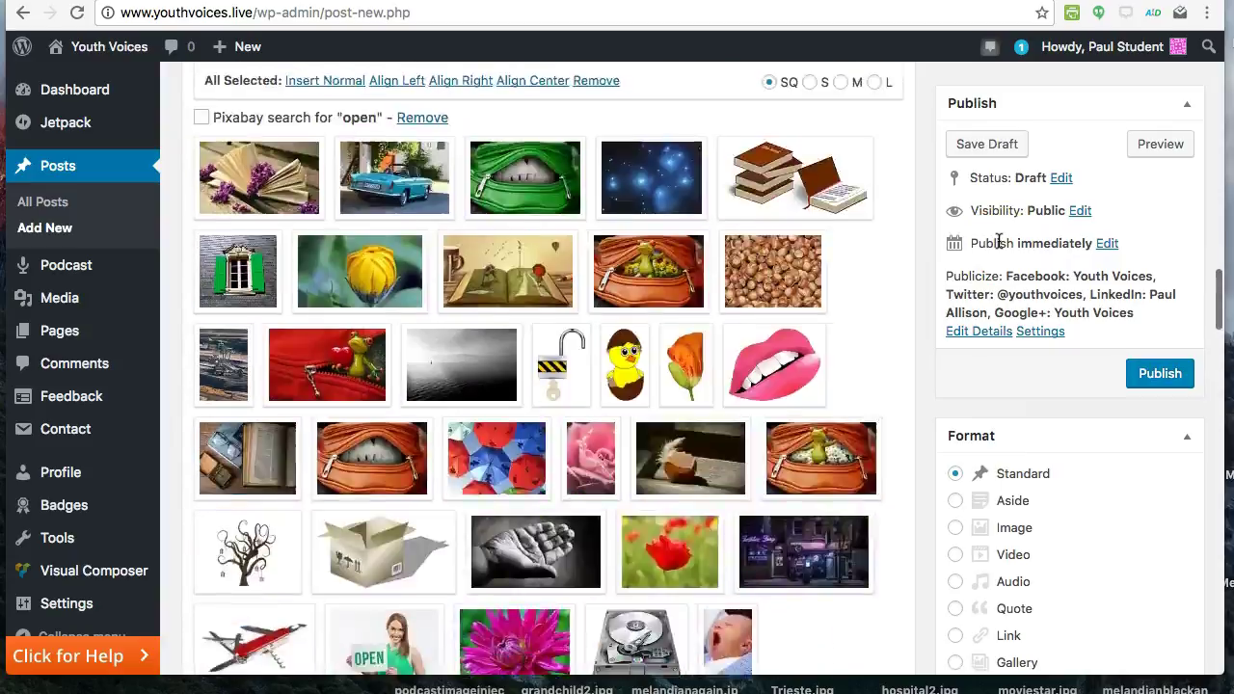
scroll(998, 241, up, 10)
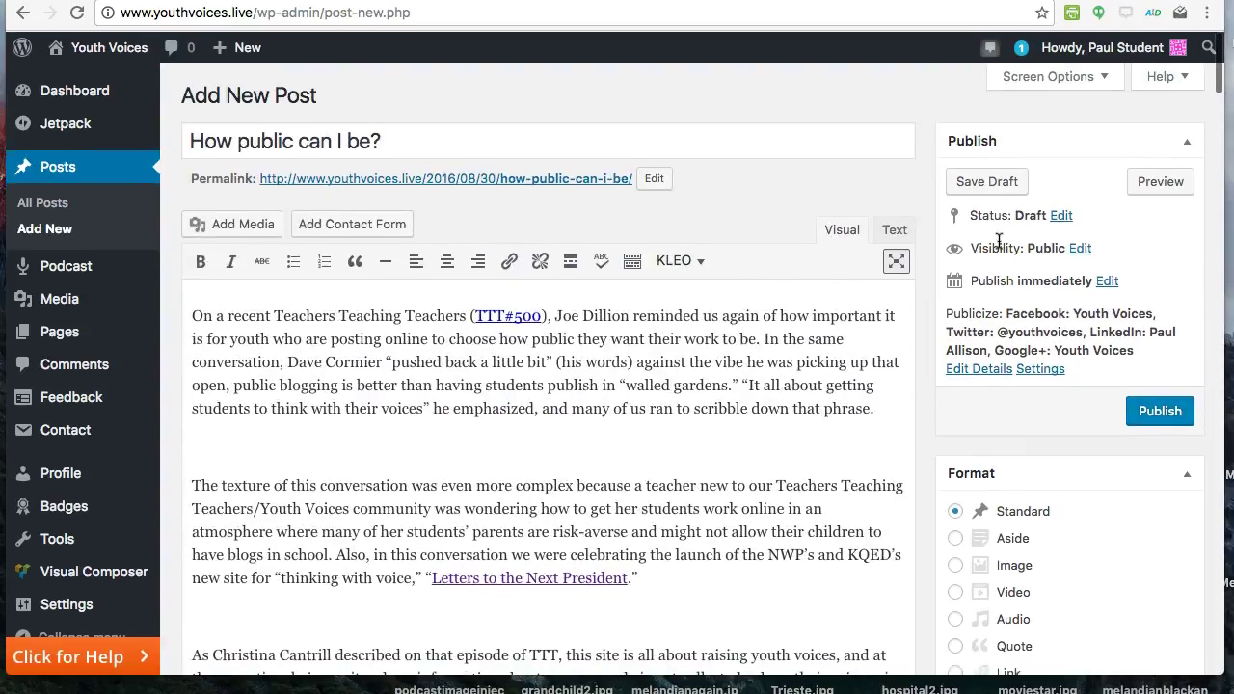
scroll(999, 241, down, 1)
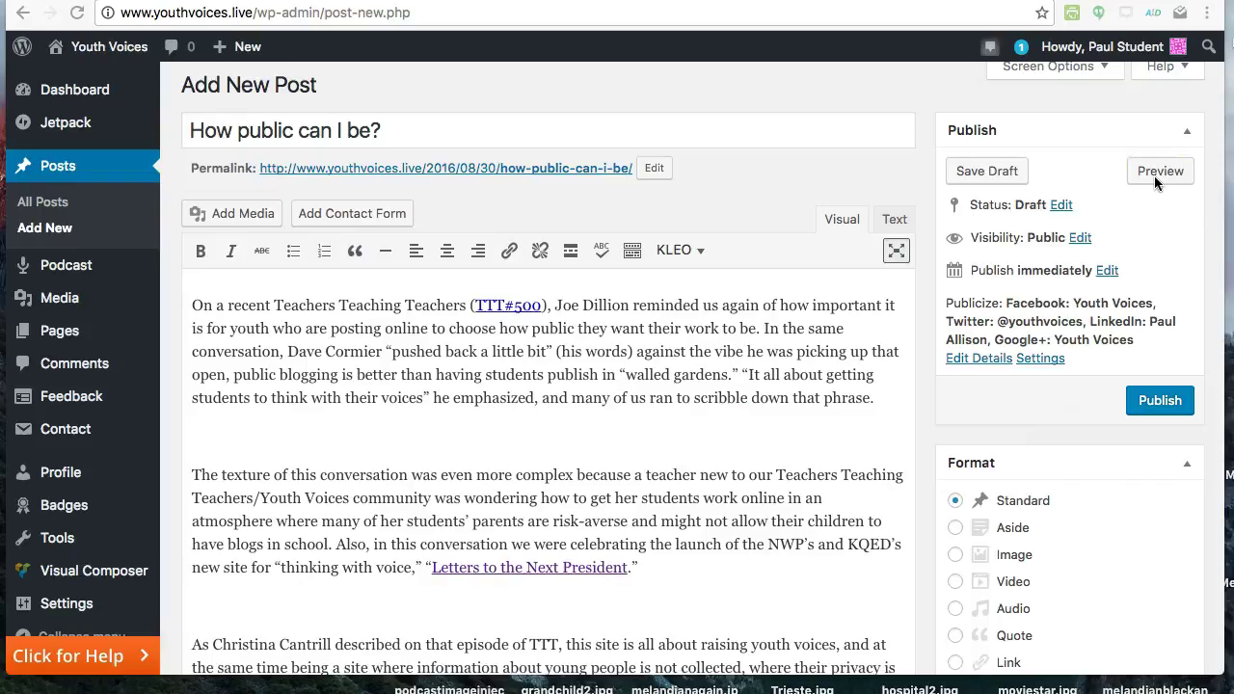
scroll(1140, 198, down, 1)
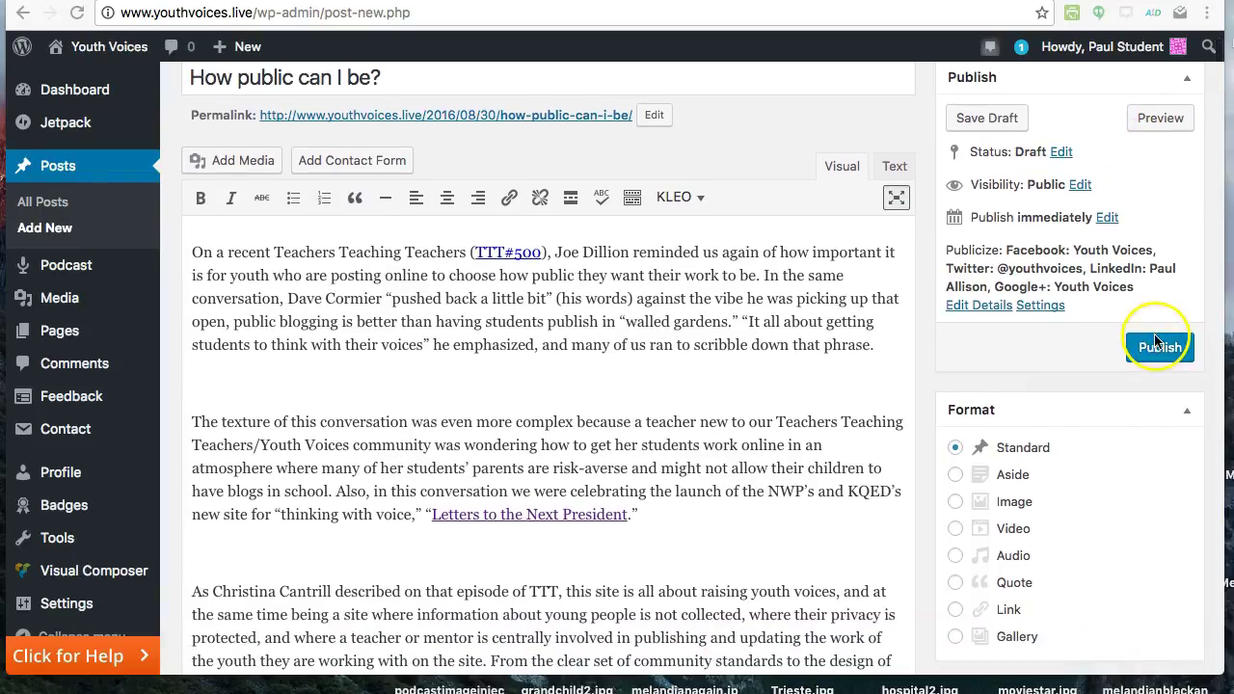